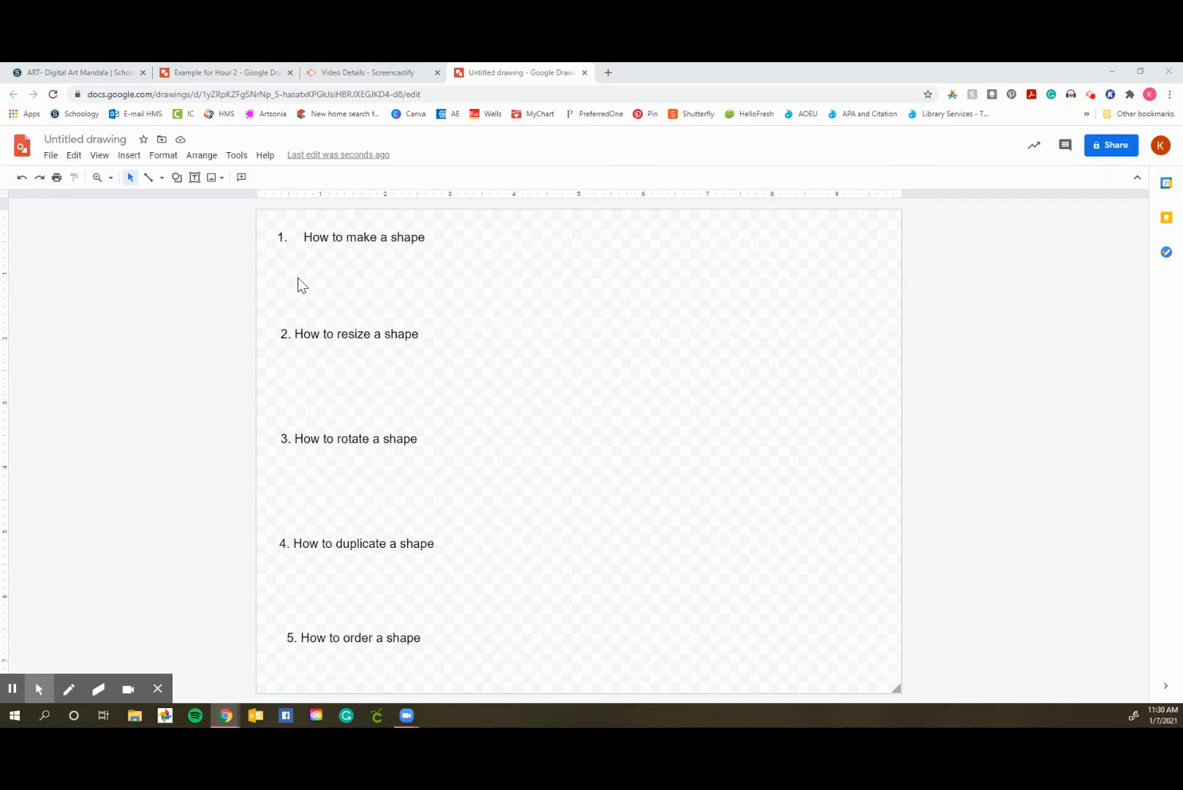
Draw a heart shape to the right of the "How to make a shape" heading
click(177, 179)
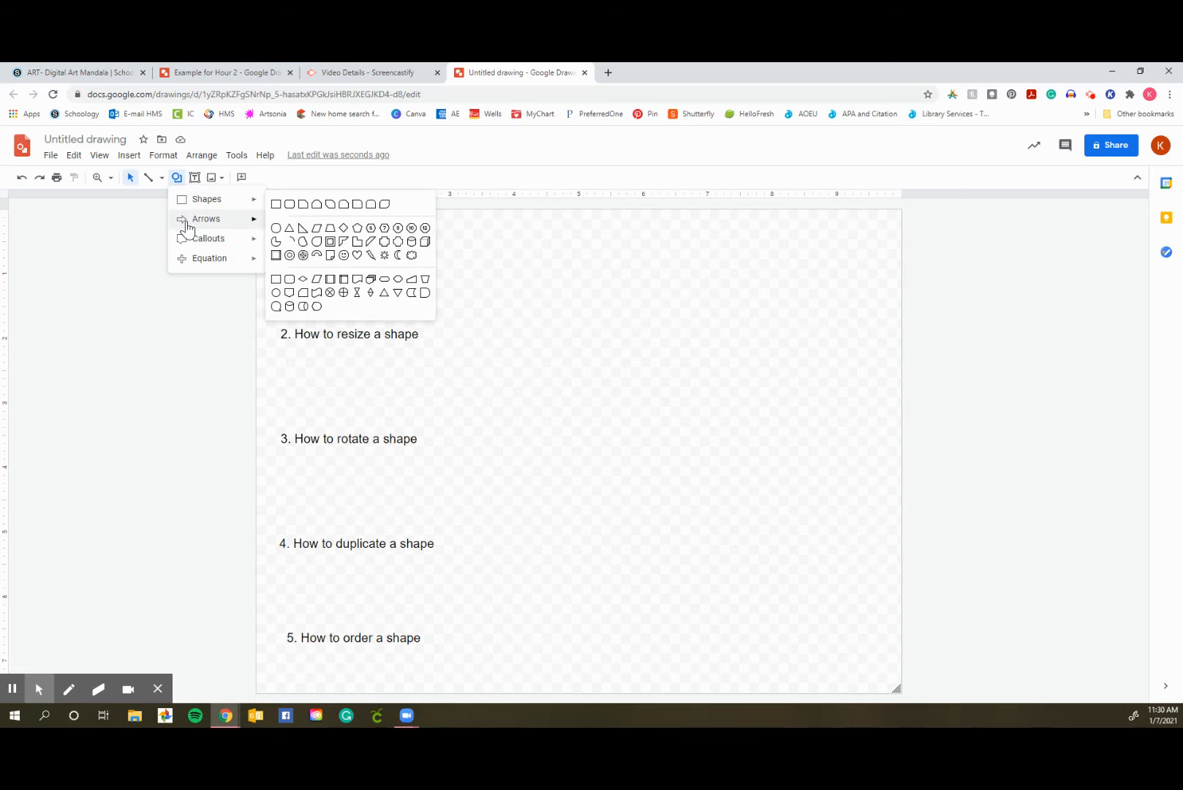
mouse_move(191, 202)
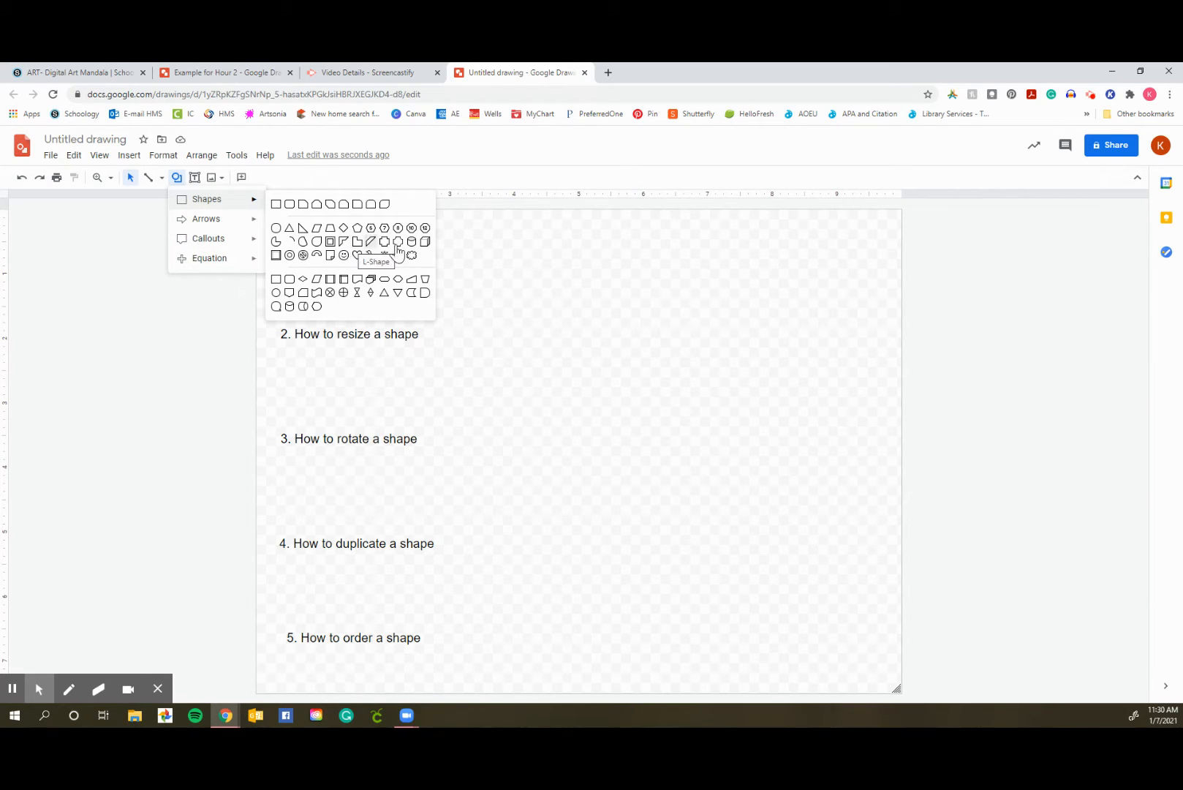
click(357, 256)
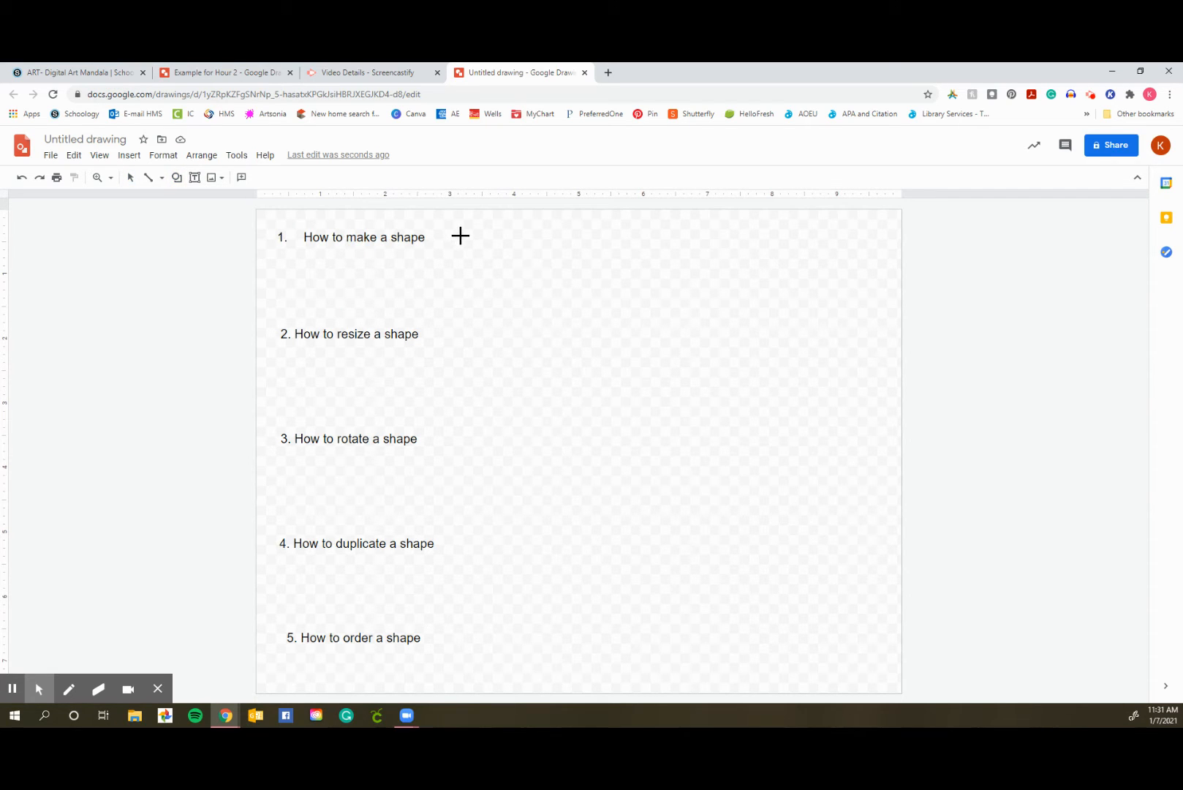
drag(460, 235, 560, 310)
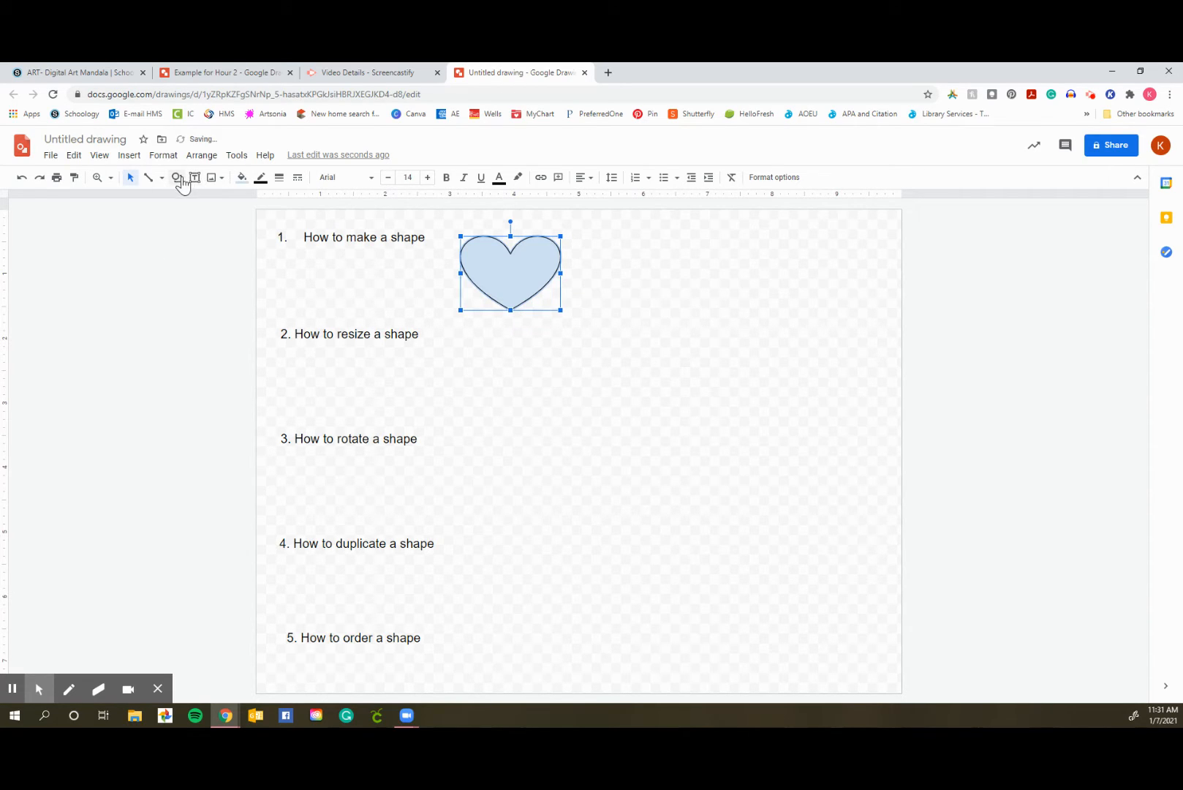
Draw a perfect circle to the right of the heart, slightly narrower than the heart
click(269, 243)
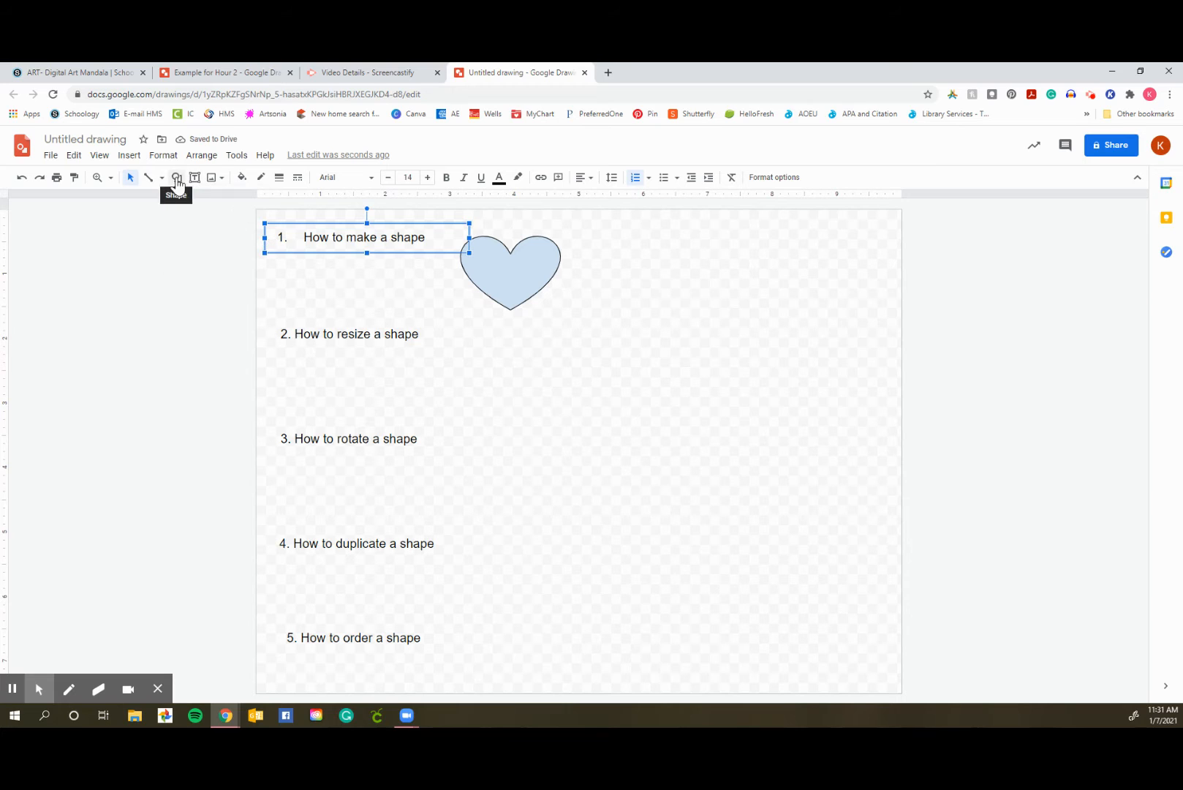
click(177, 178)
mouse_move(183, 199)
click(278, 229)
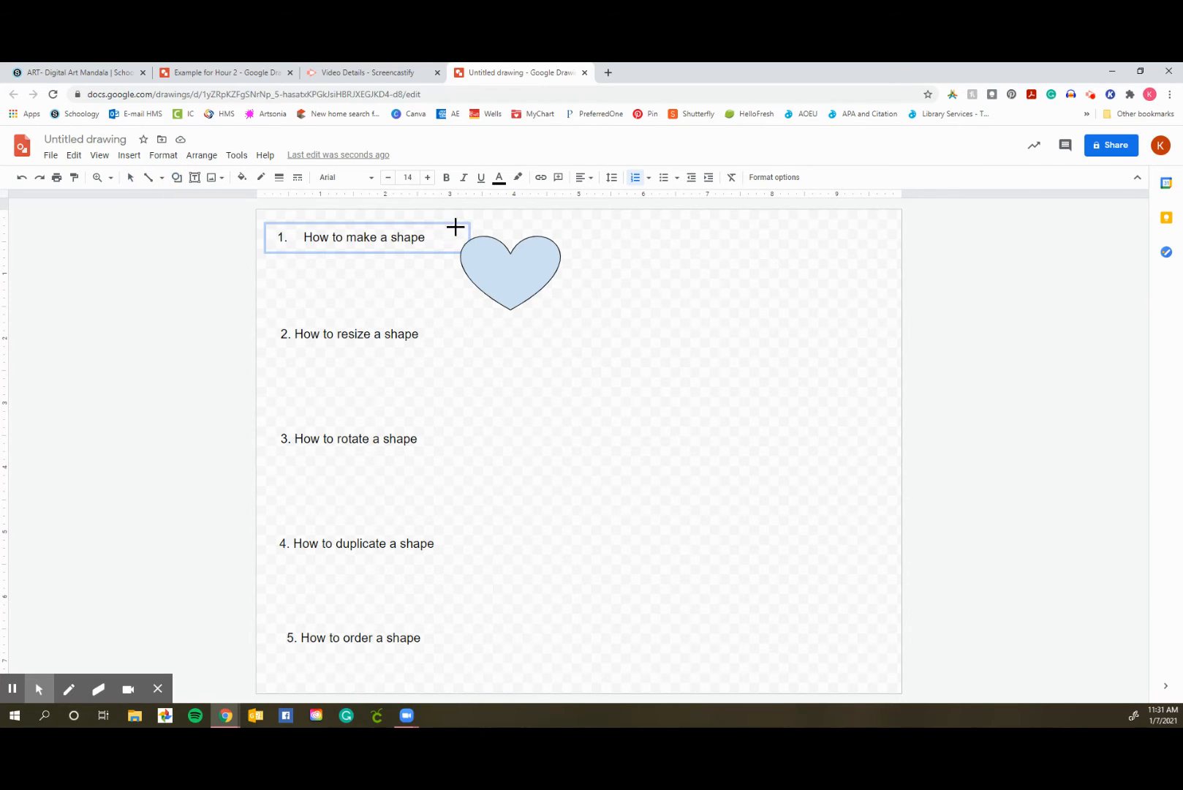
click(599, 244)
drag(598, 244, 681, 298)
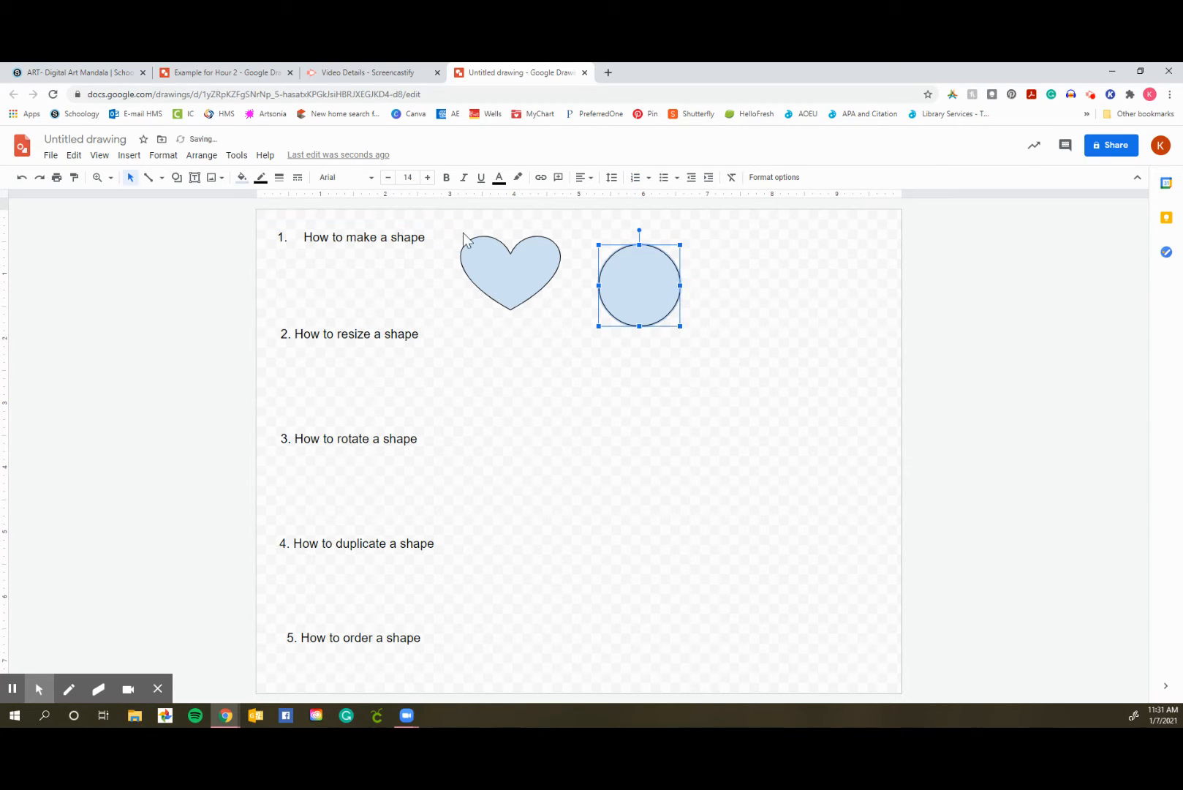
Draw a square to the right of the circle, slightly smaller than the circle
click(177, 177)
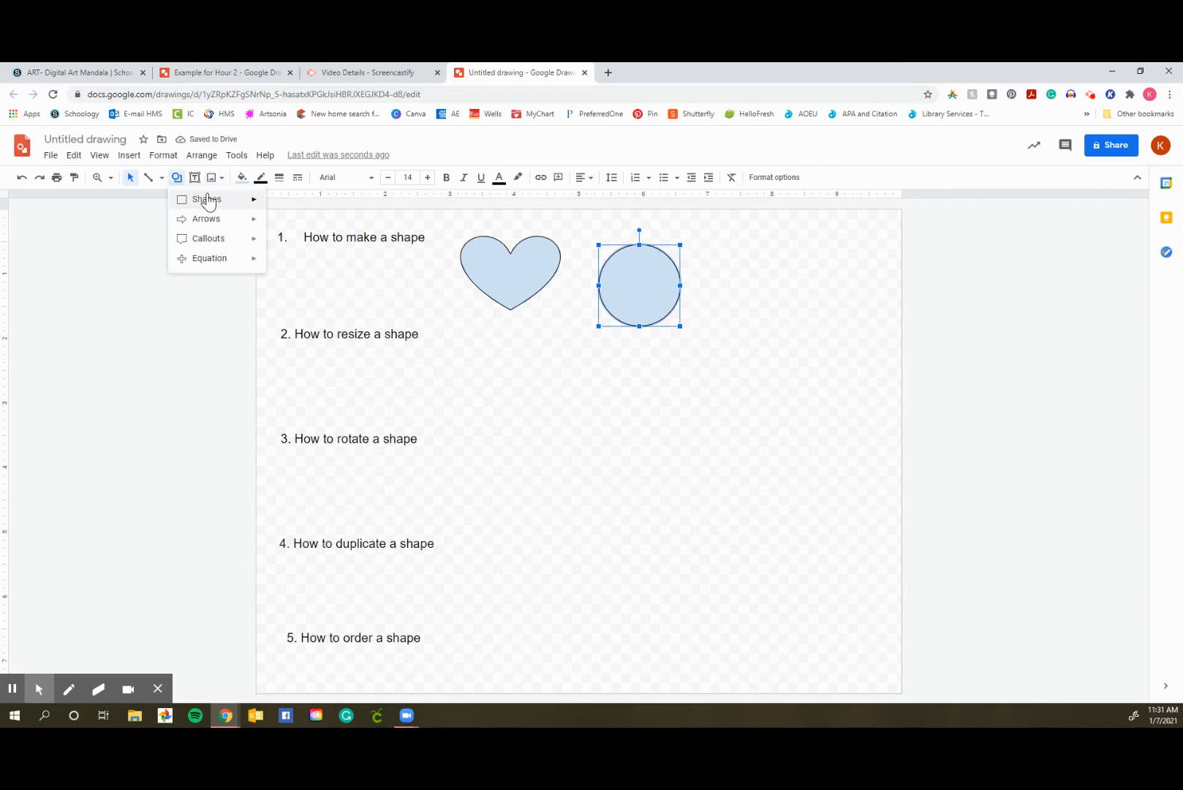
mouse_move(209, 203)
click(276, 204)
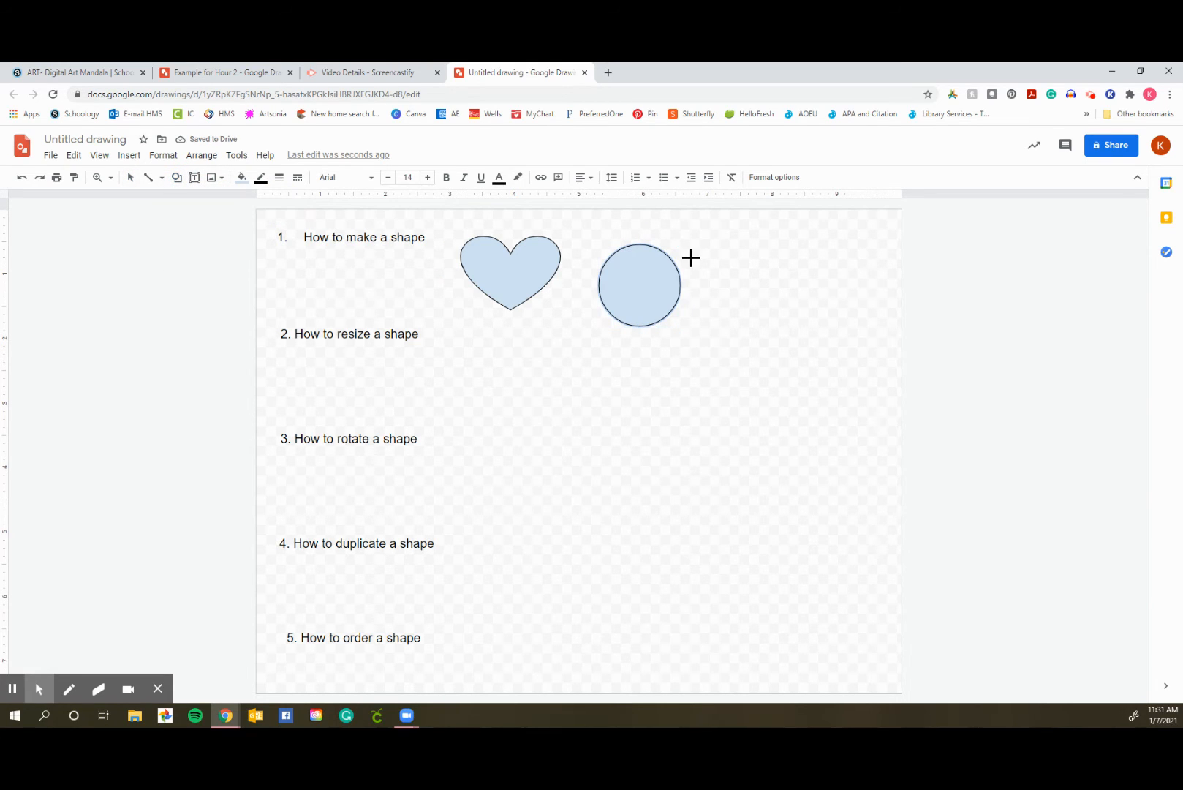
drag(706, 248, 777, 316)
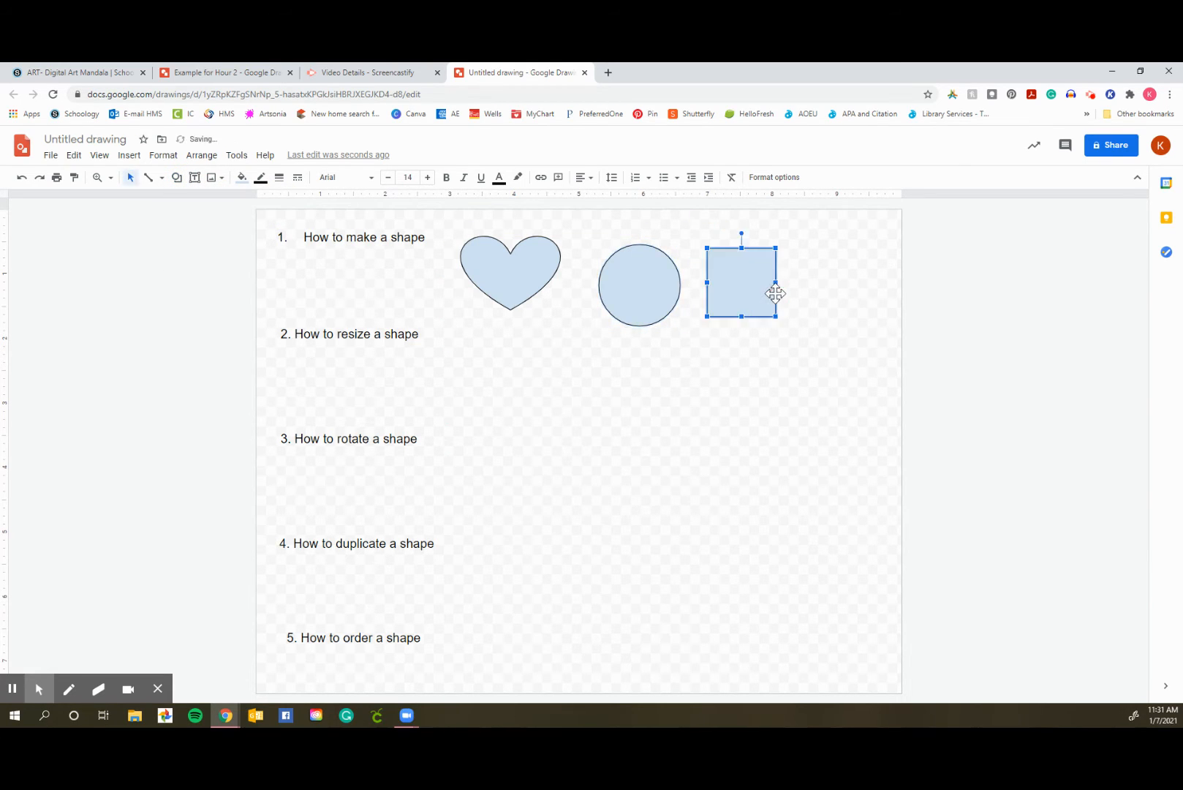
Draw a second square of similar size to the right of the first one and delete it
click(176, 177)
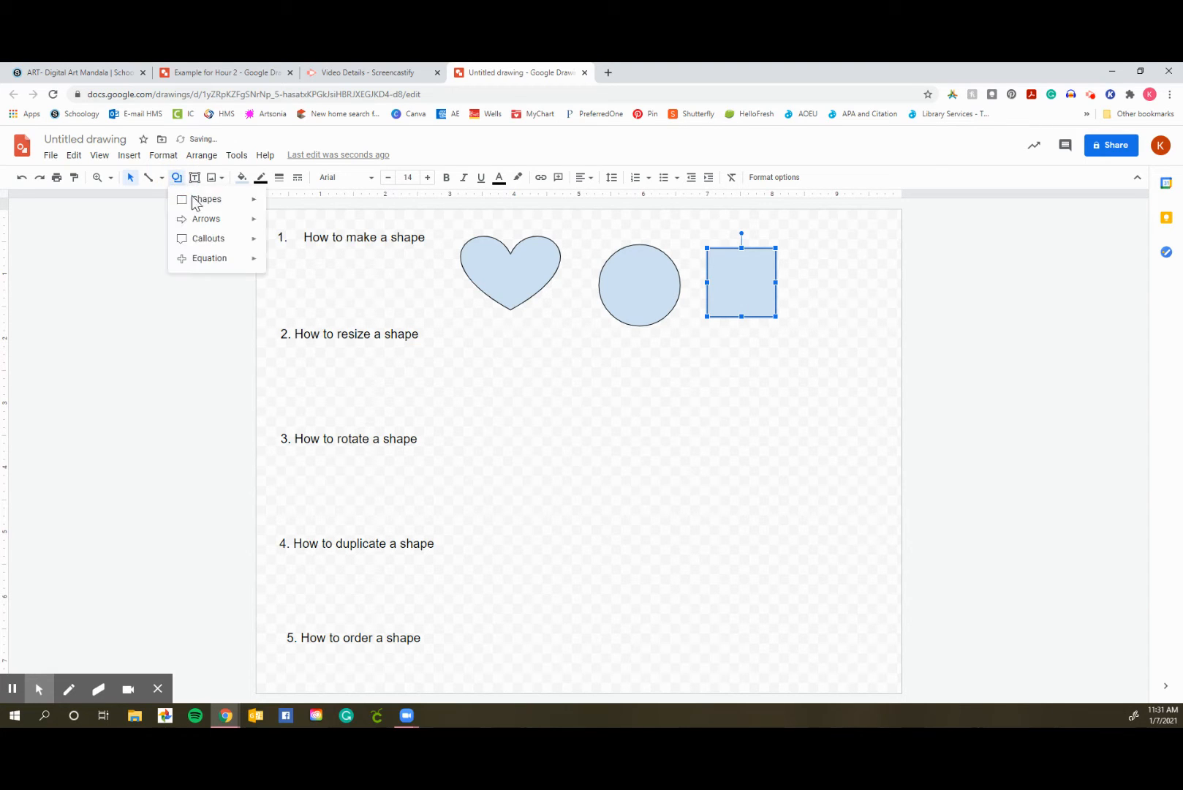
click(196, 209)
click(278, 207)
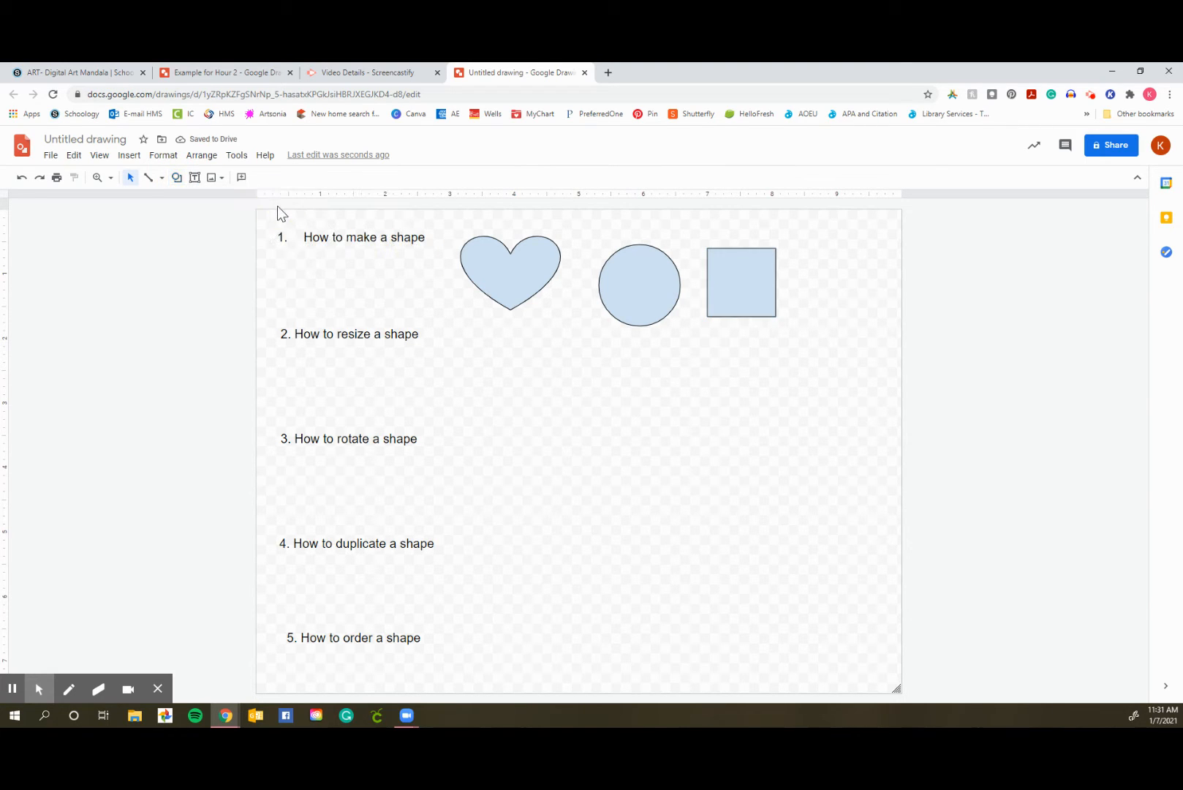
click(175, 179)
click(187, 198)
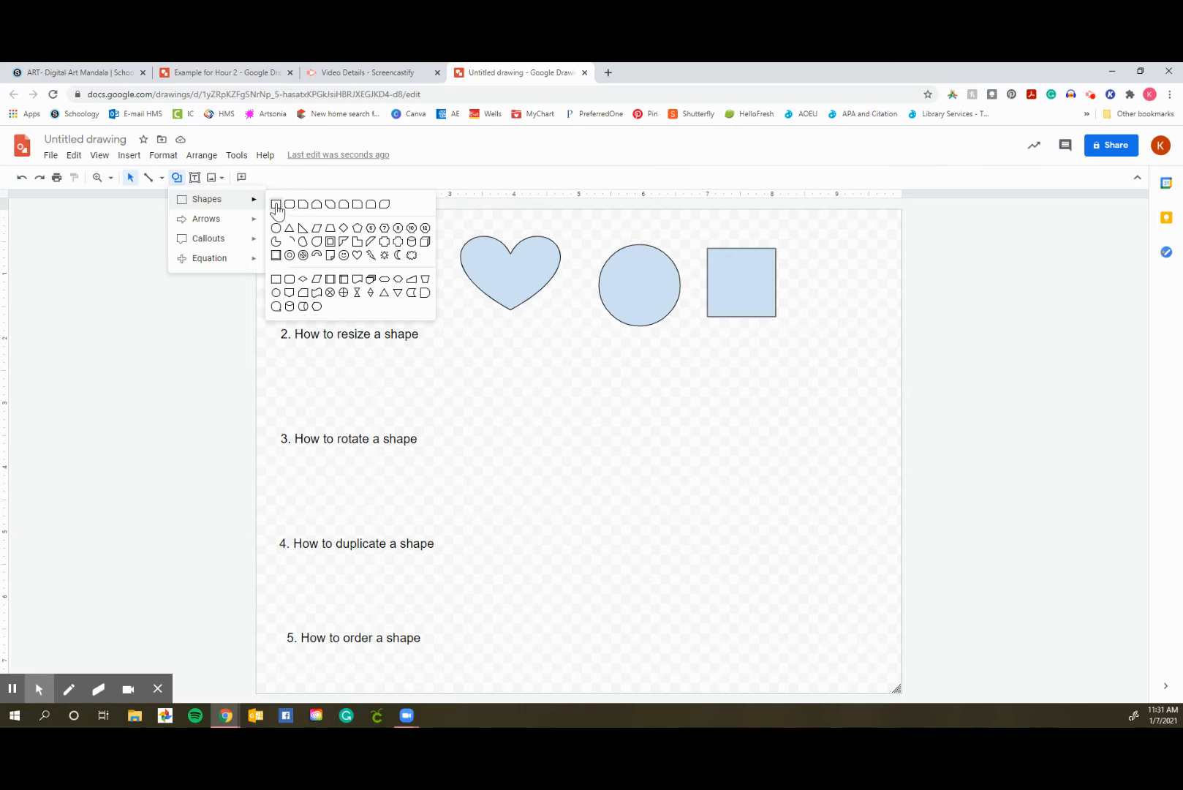
click(277, 207)
drag(804, 242, 871, 311)
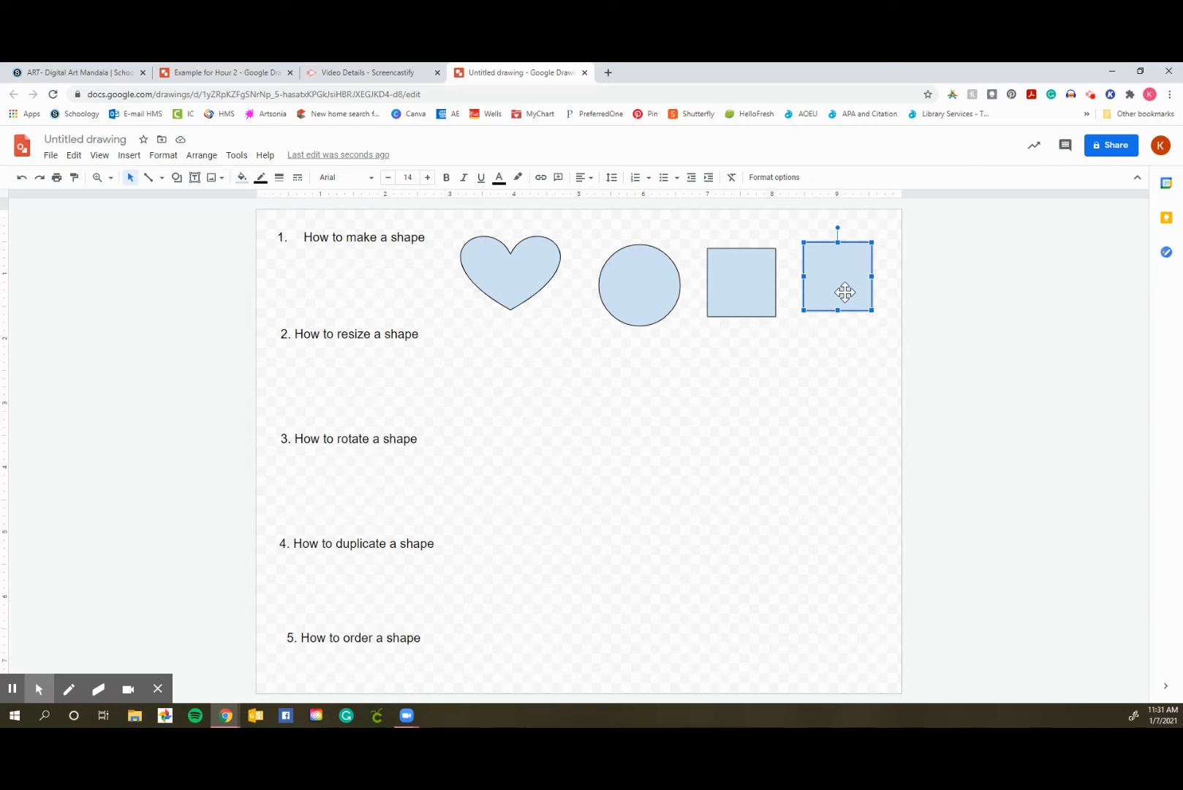
right_click(846, 292)
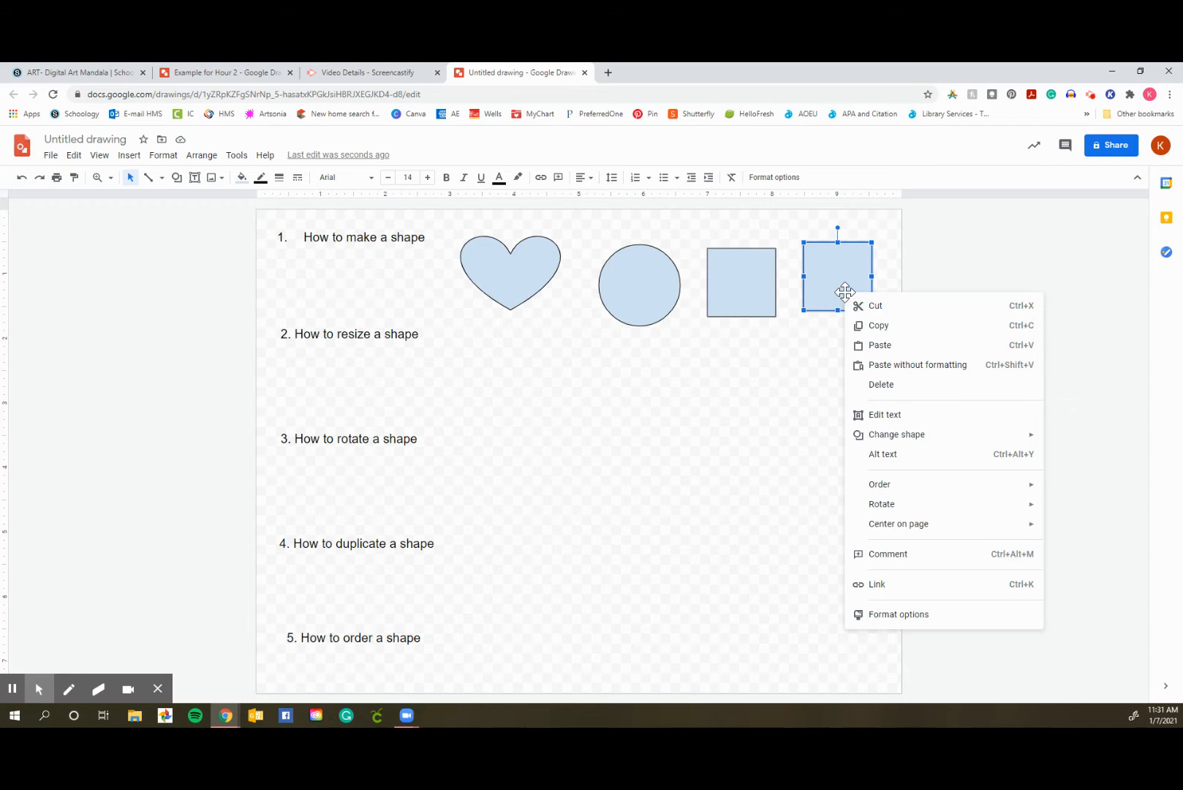
click(879, 381)
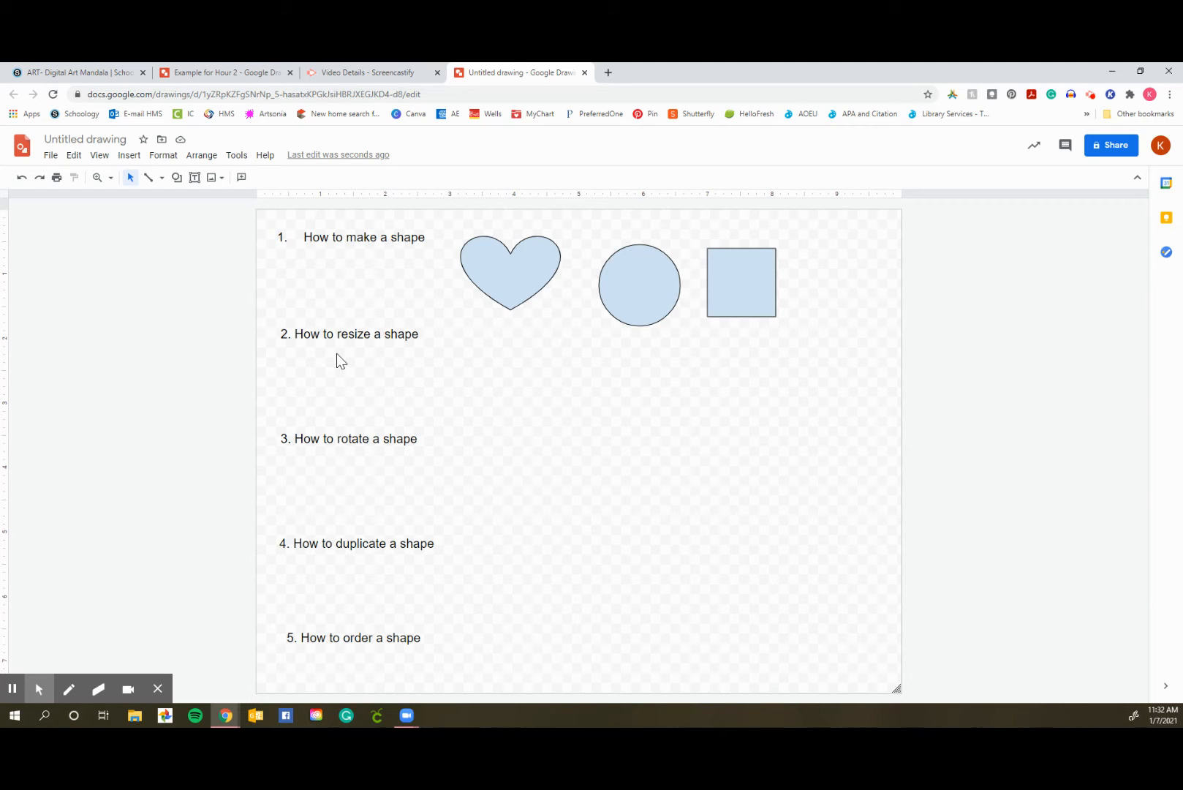
Move the square beneath the "How to resize a shape" heading and resize it into a slightly larger rectangle, wider than tall
drag(707, 300, 457, 383)
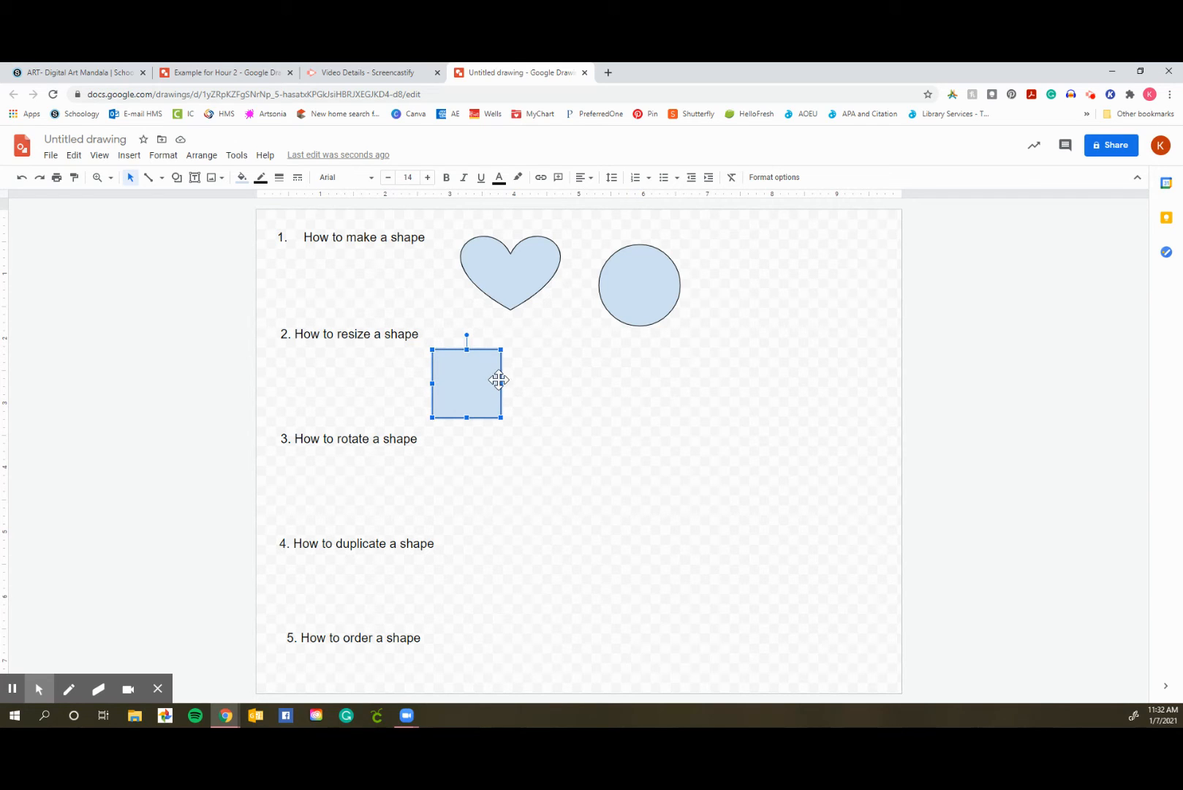
drag(501, 383, 526, 385)
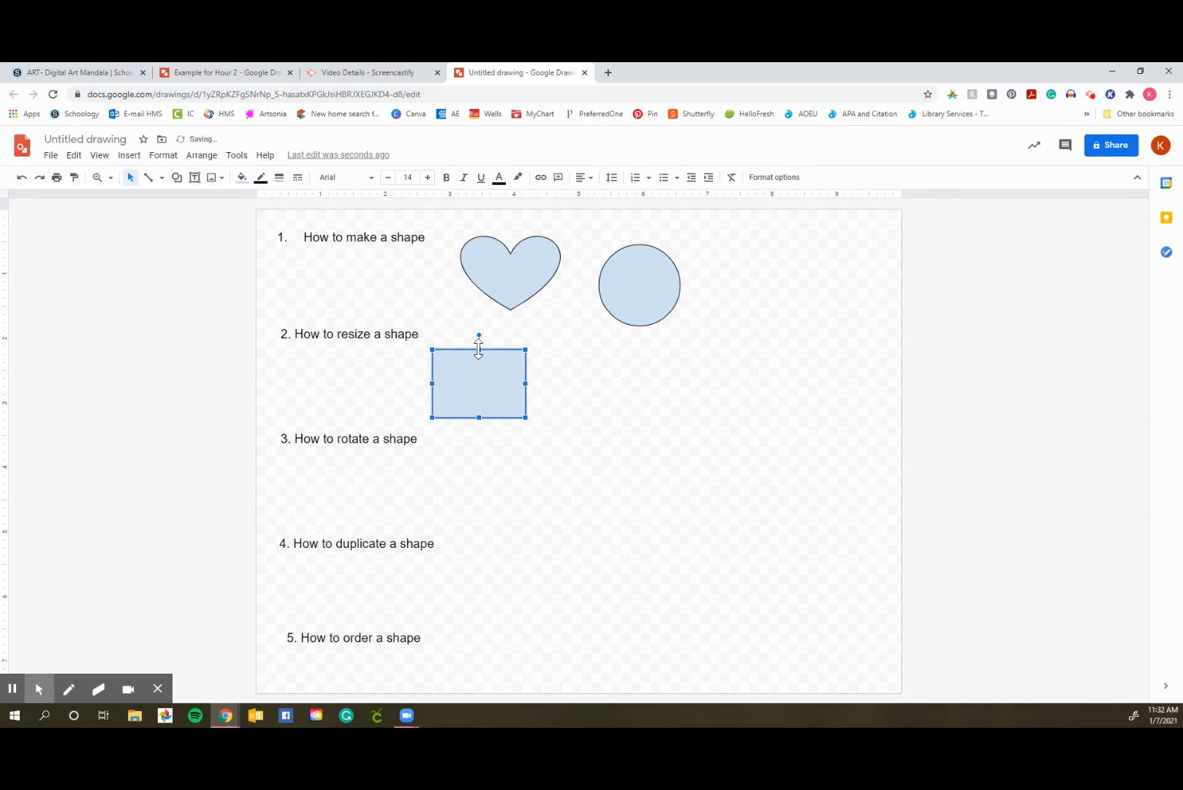
mouse_move(479, 349)
mouse_down()
mouse_move(482, 392)
mouse_move(479, 336)
mouse_up()
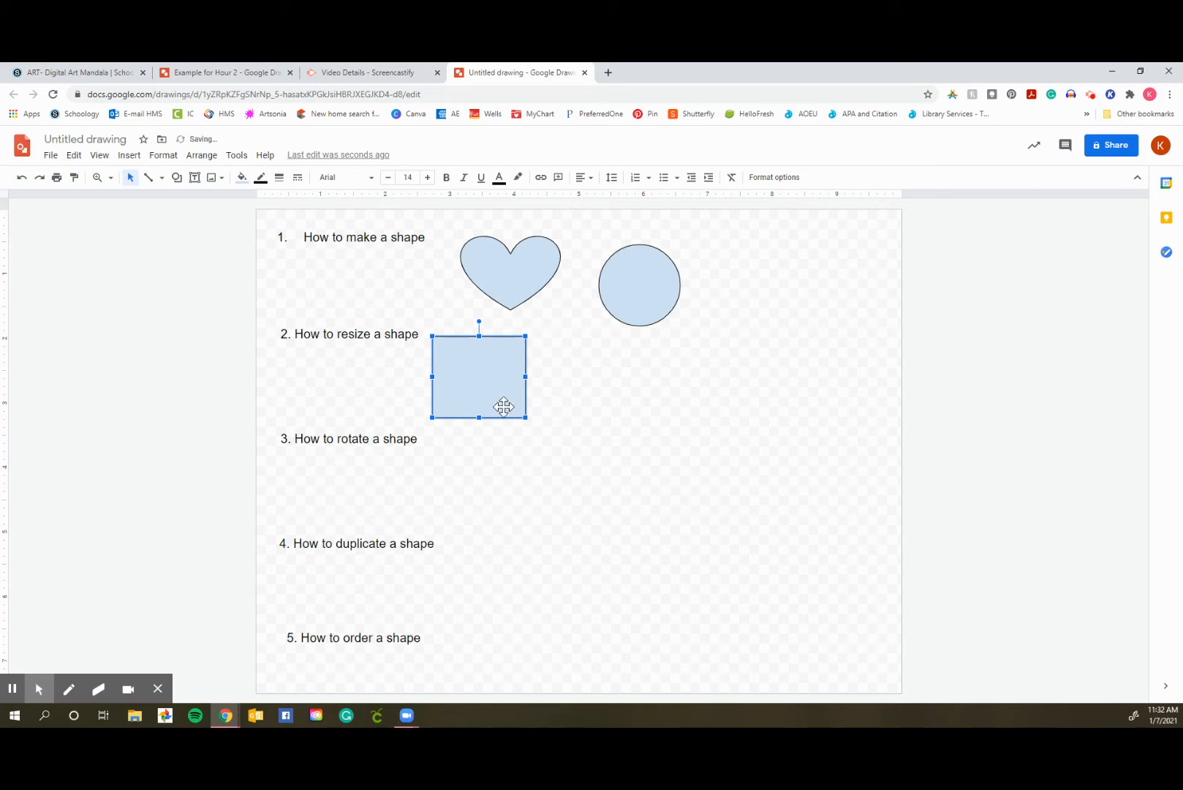
drag(526, 417, 504, 397)
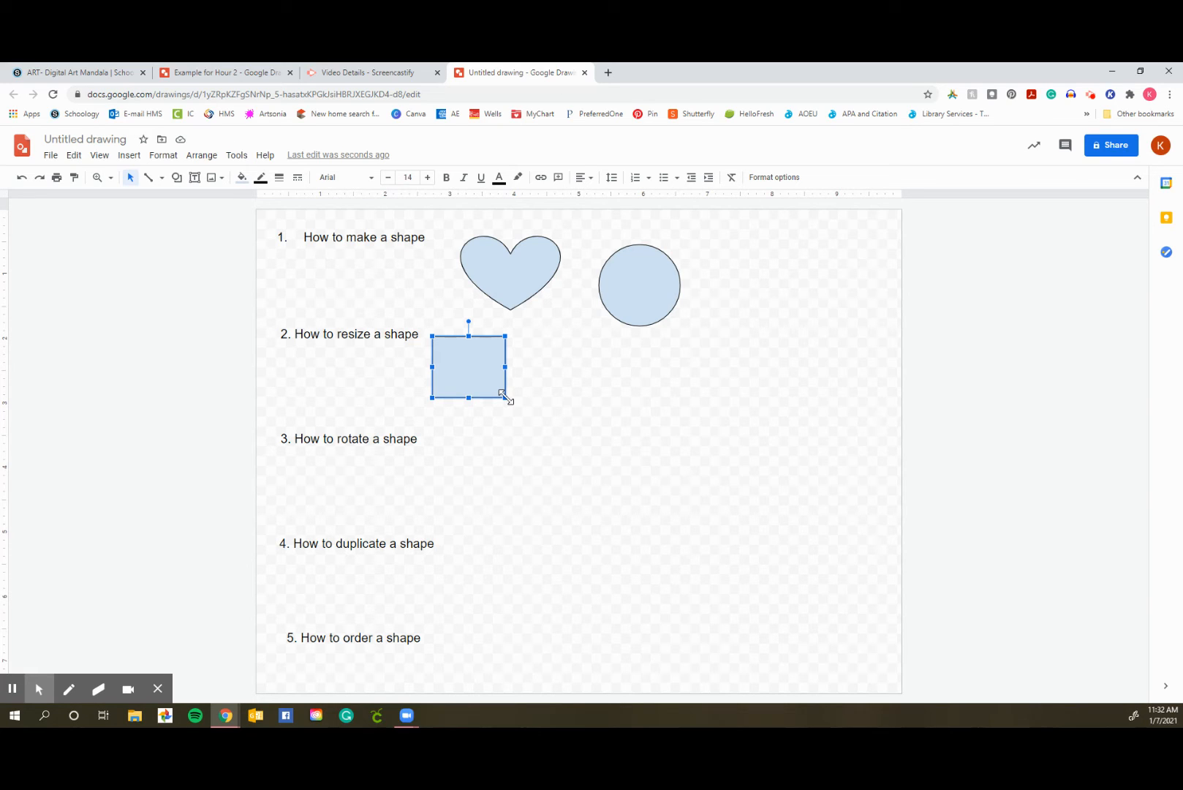
drag(505, 396, 535, 430)
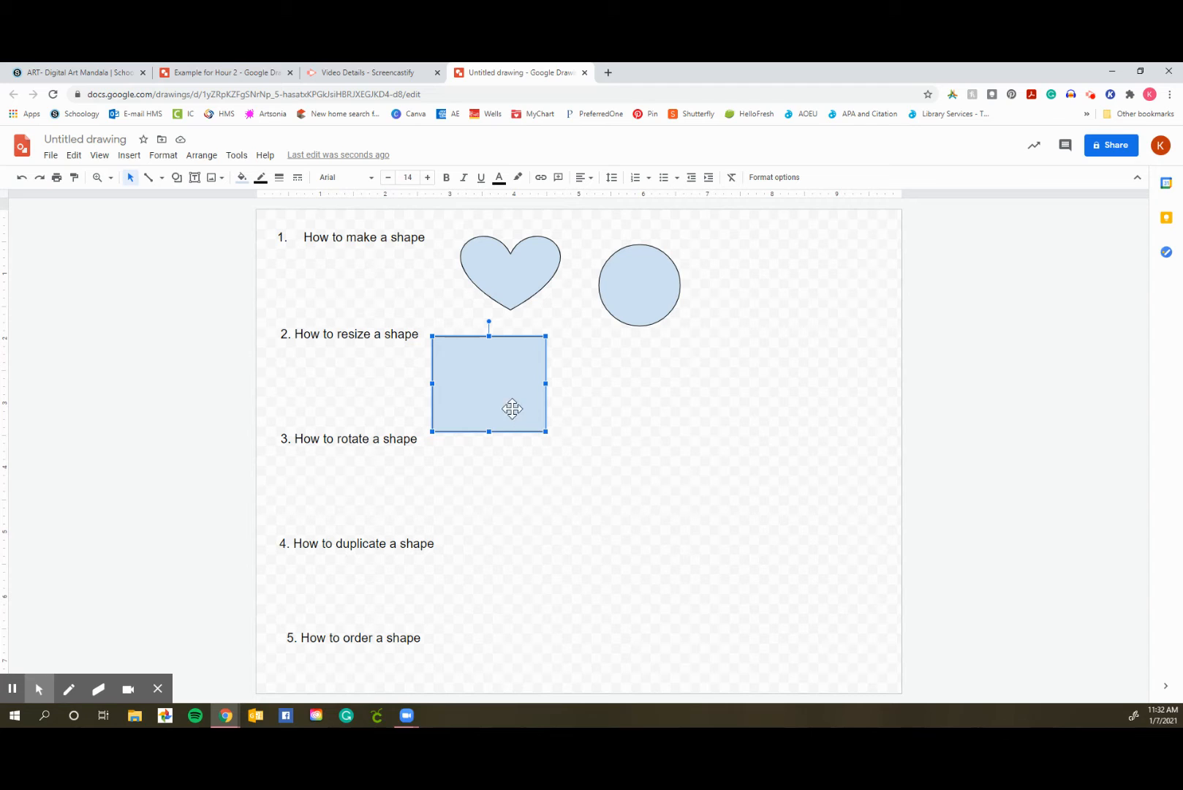
drag(547, 431, 521, 410)
click(588, 413)
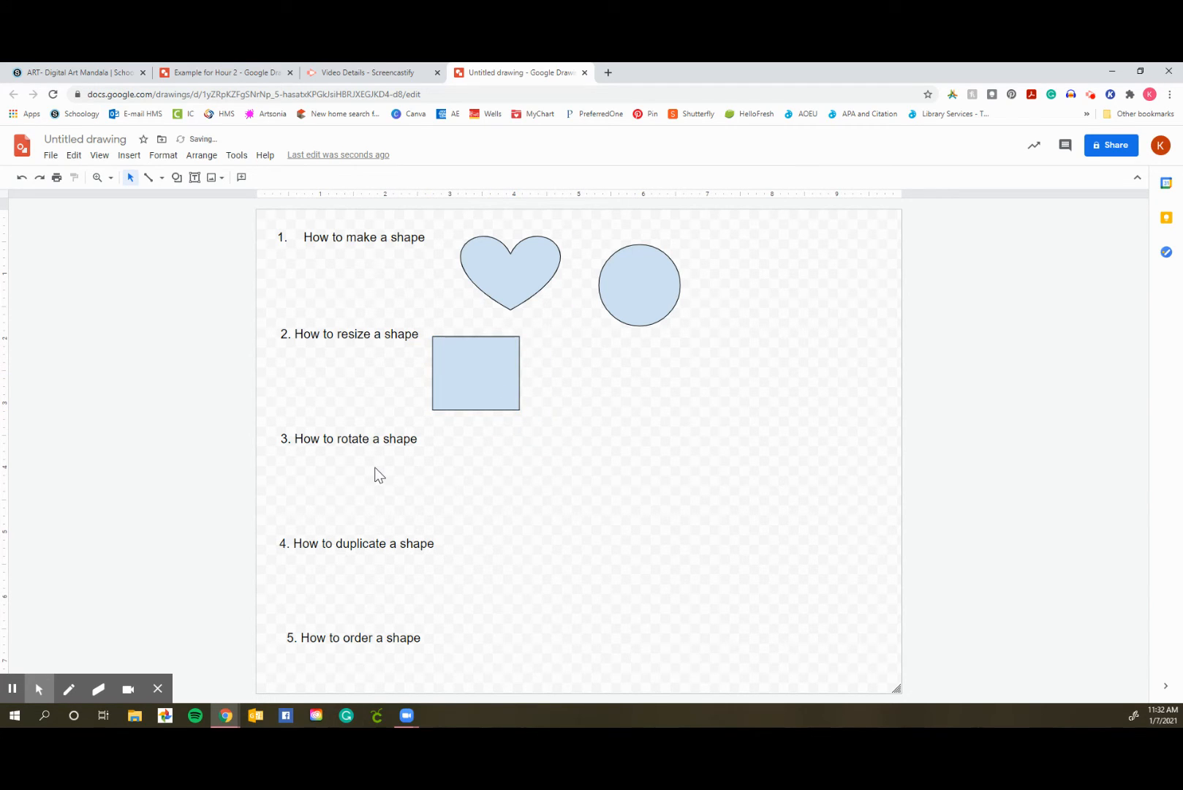
Draw a small teardrop shape below and to the right of the "How to rotate a shape" heading
click(176, 178)
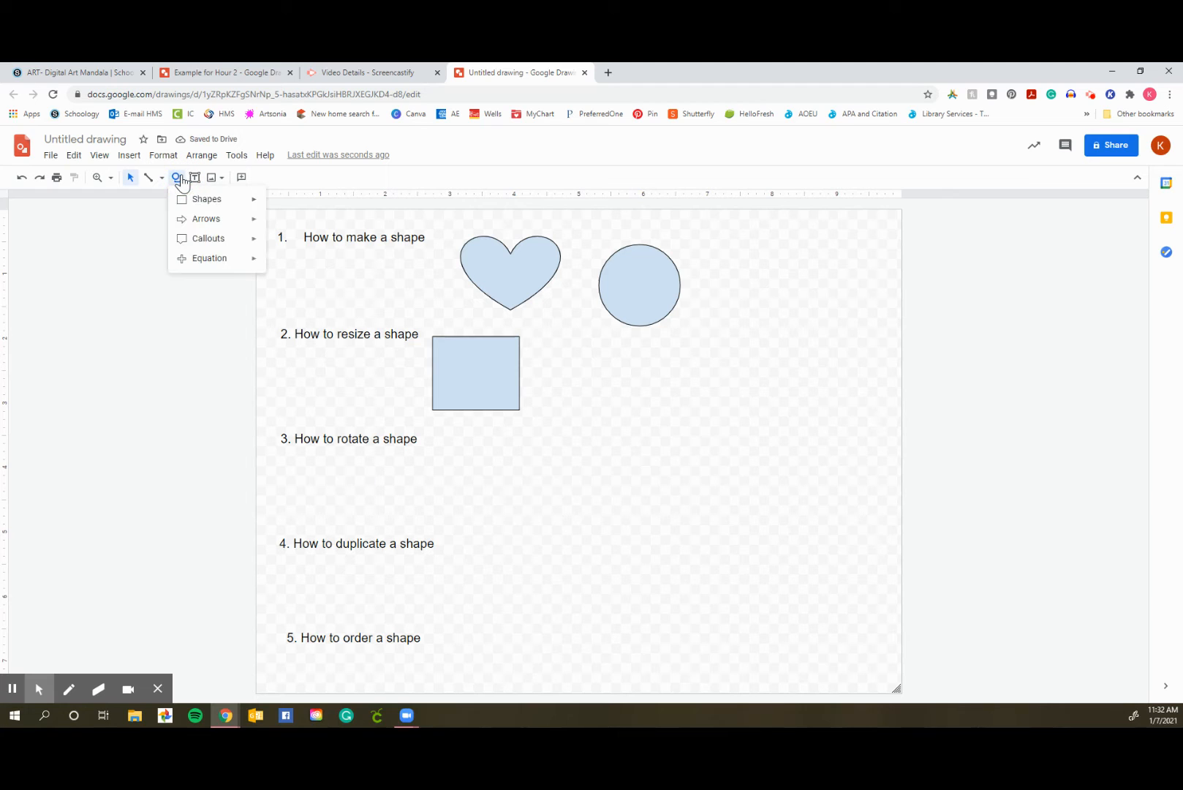
click(183, 196)
click(318, 249)
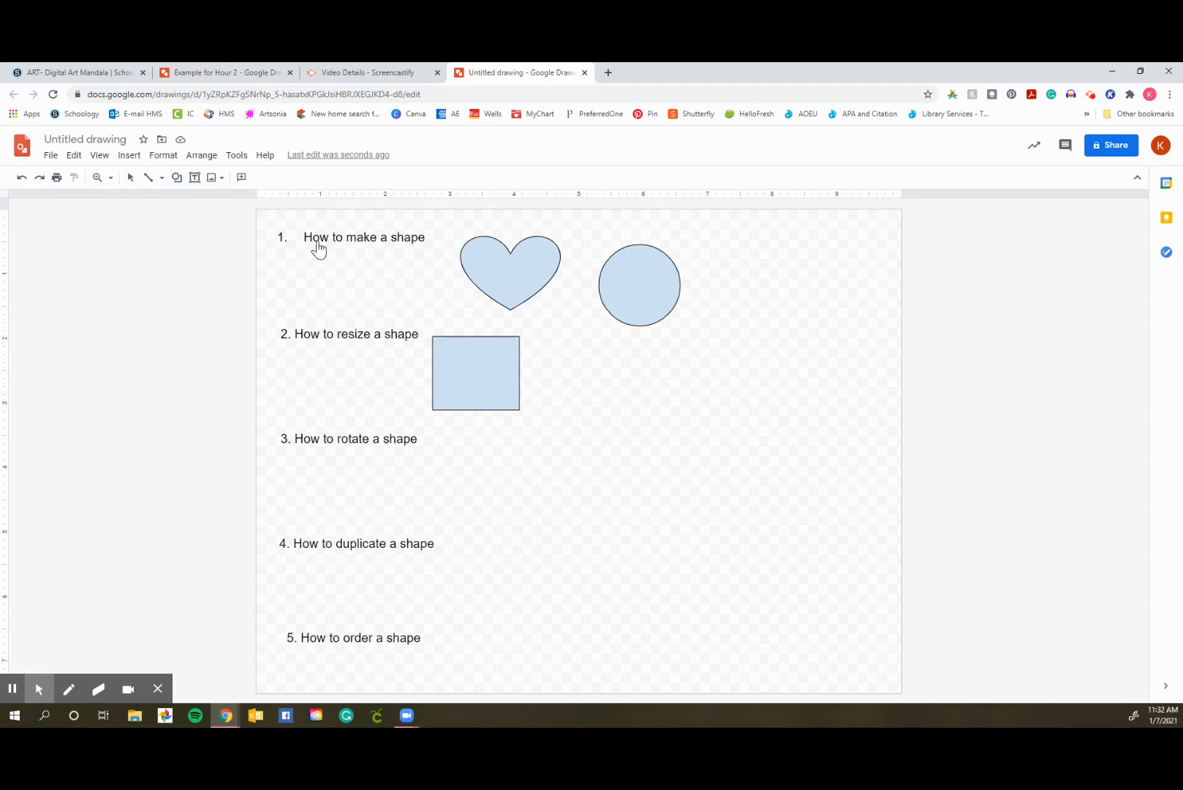
drag(453, 463, 506, 516)
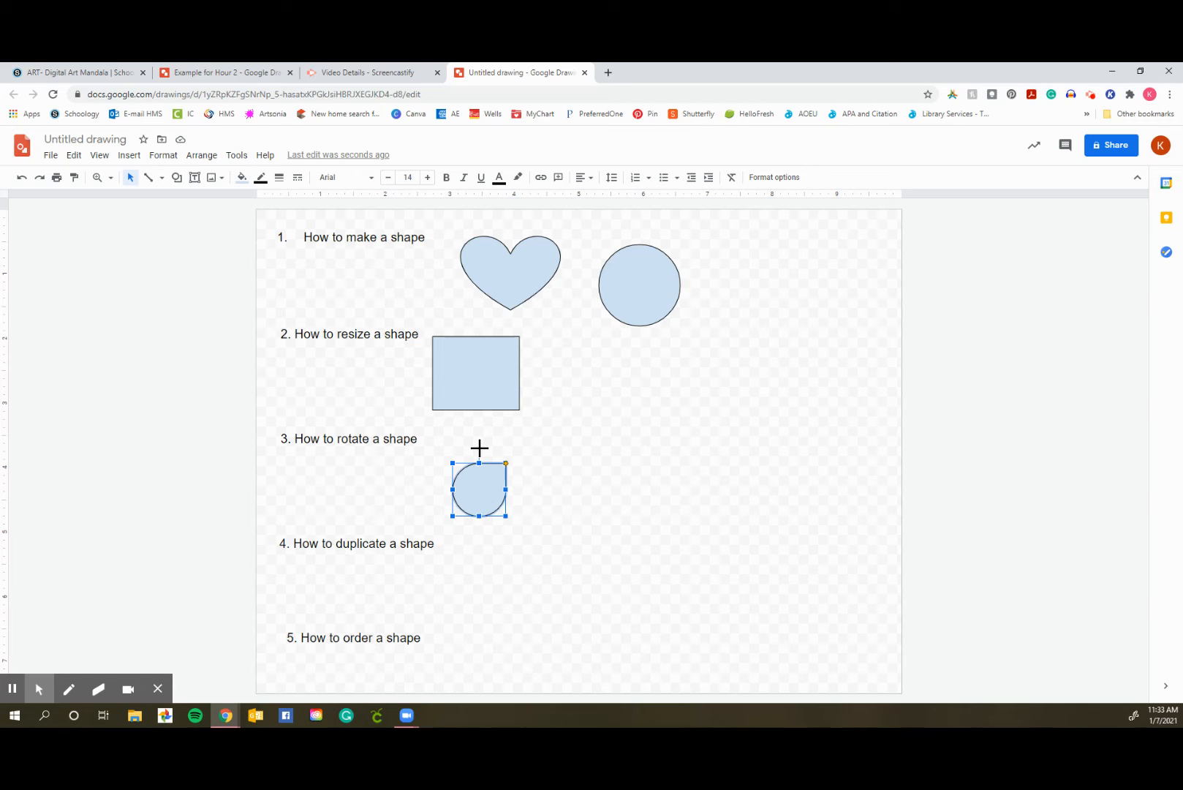
Rotate the teardrop about 45 degrees clockwise so its tip points right
drag(479, 447, 528, 441)
drag(528, 442, 528, 441)
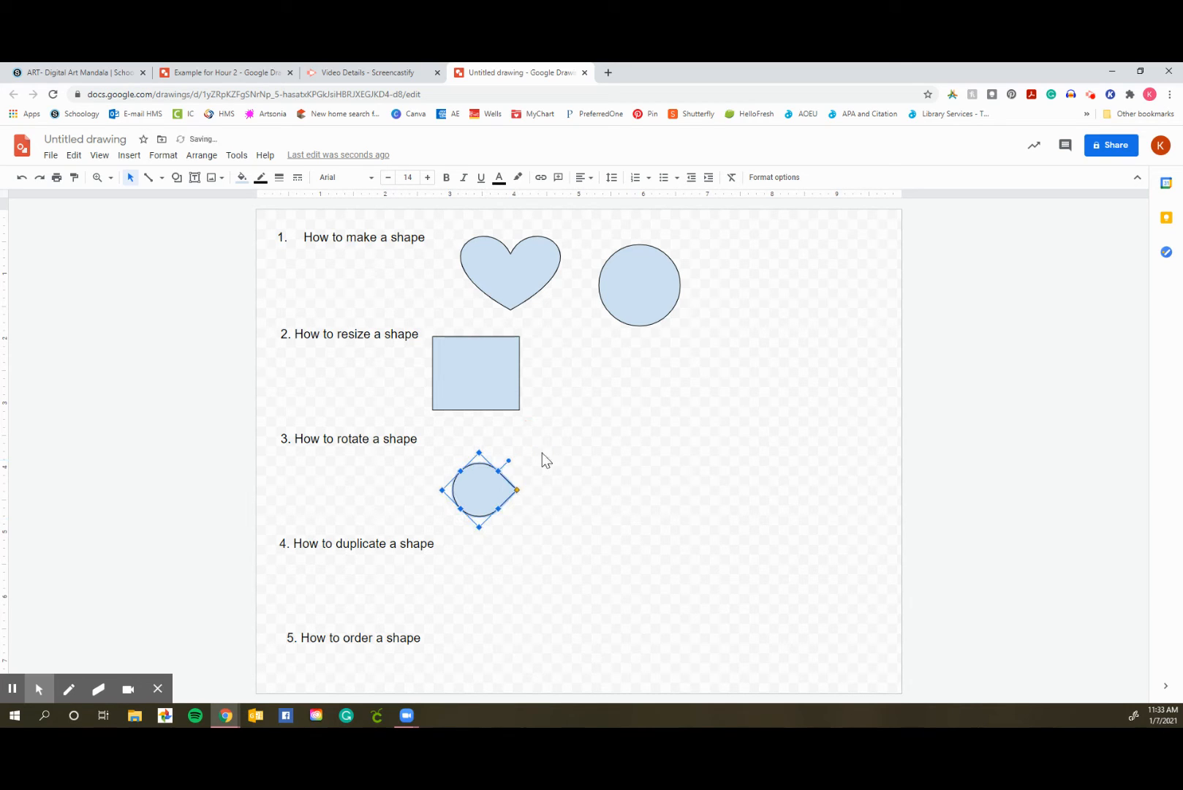
click(564, 478)
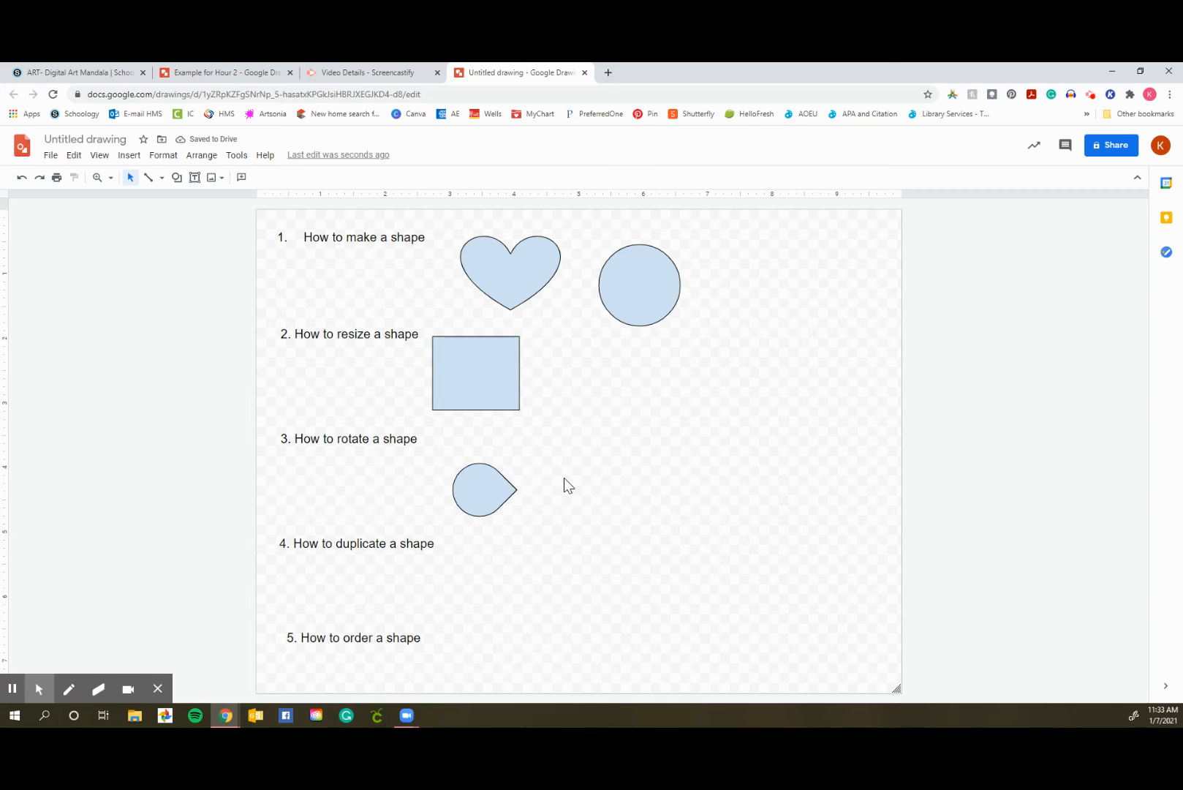
Duplicate the rotated teardrop and place the copy beneath the "How to duplicate a shape" heading
click(481, 489)
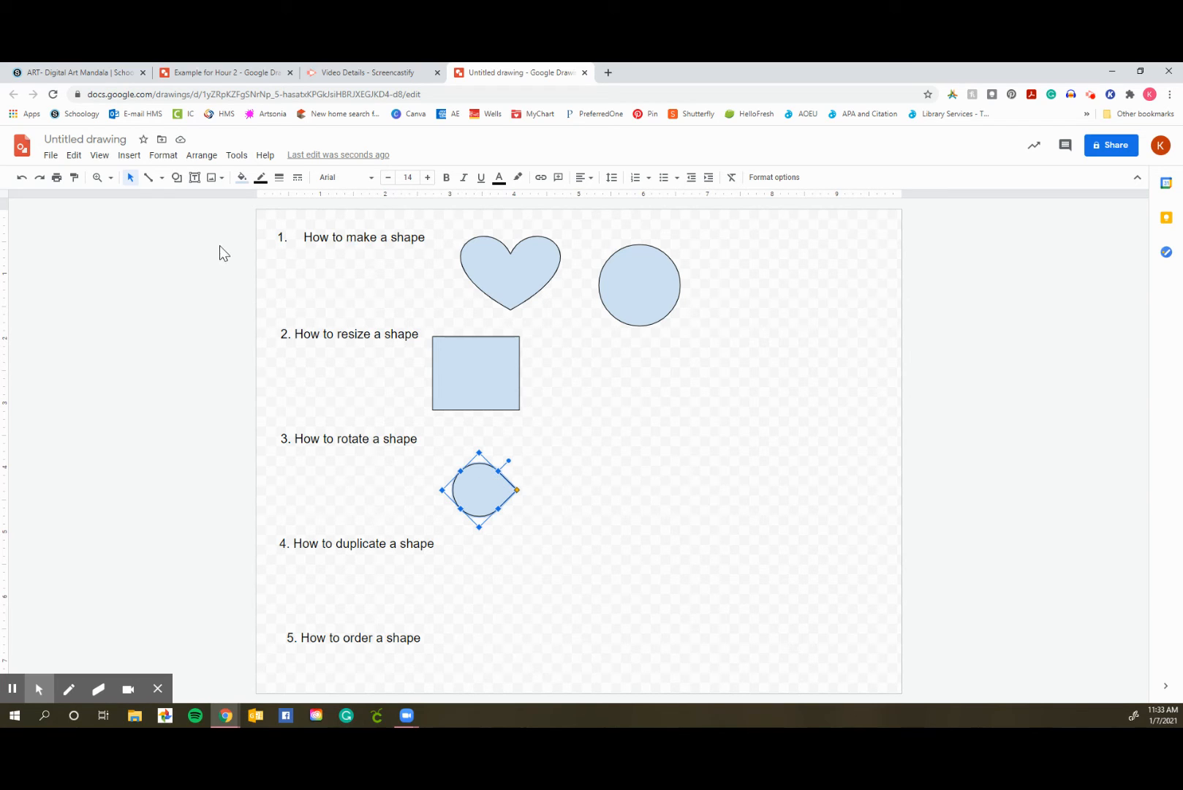
click(74, 155)
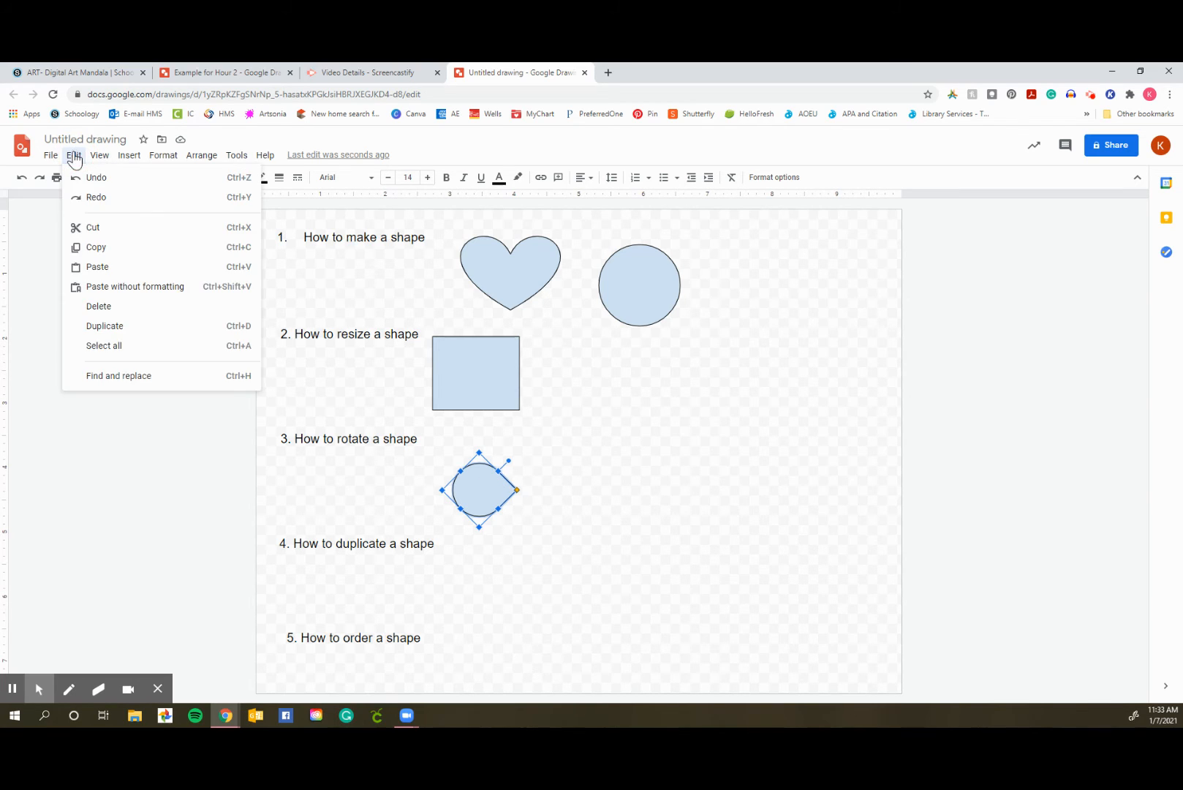
click(92, 336)
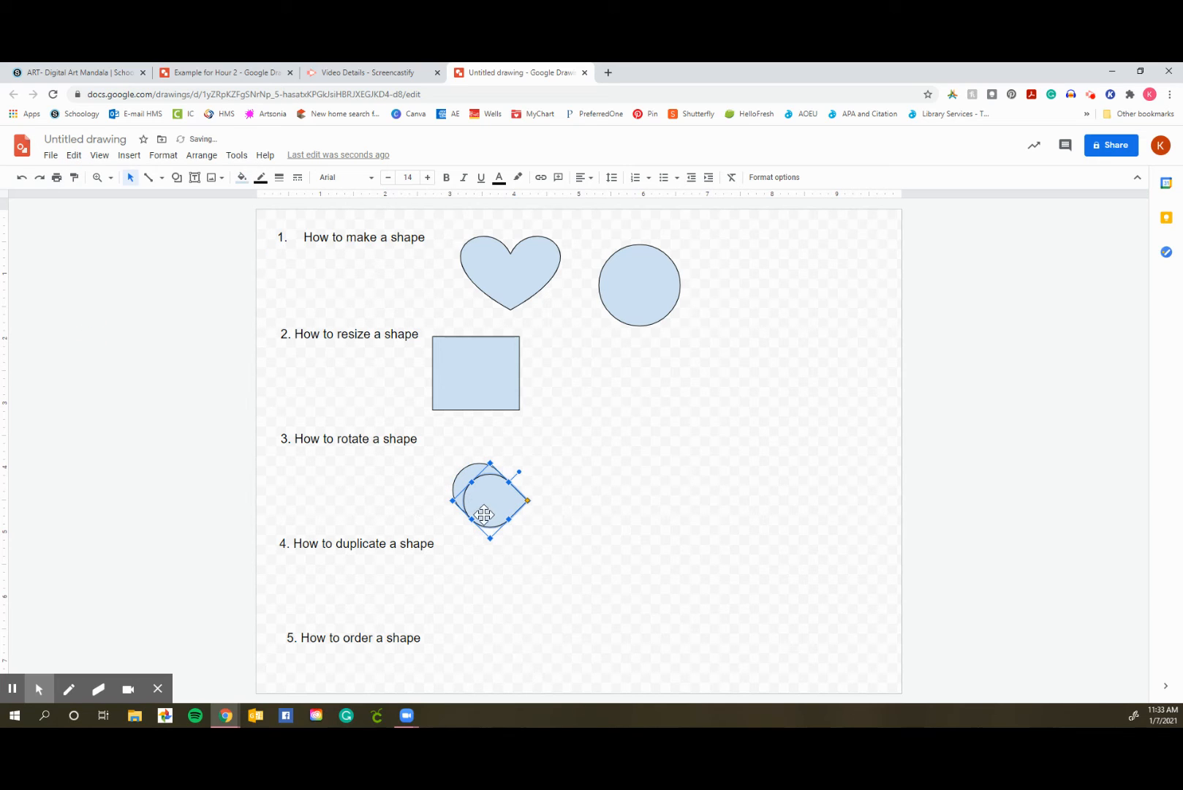
drag(484, 510, 477, 600)
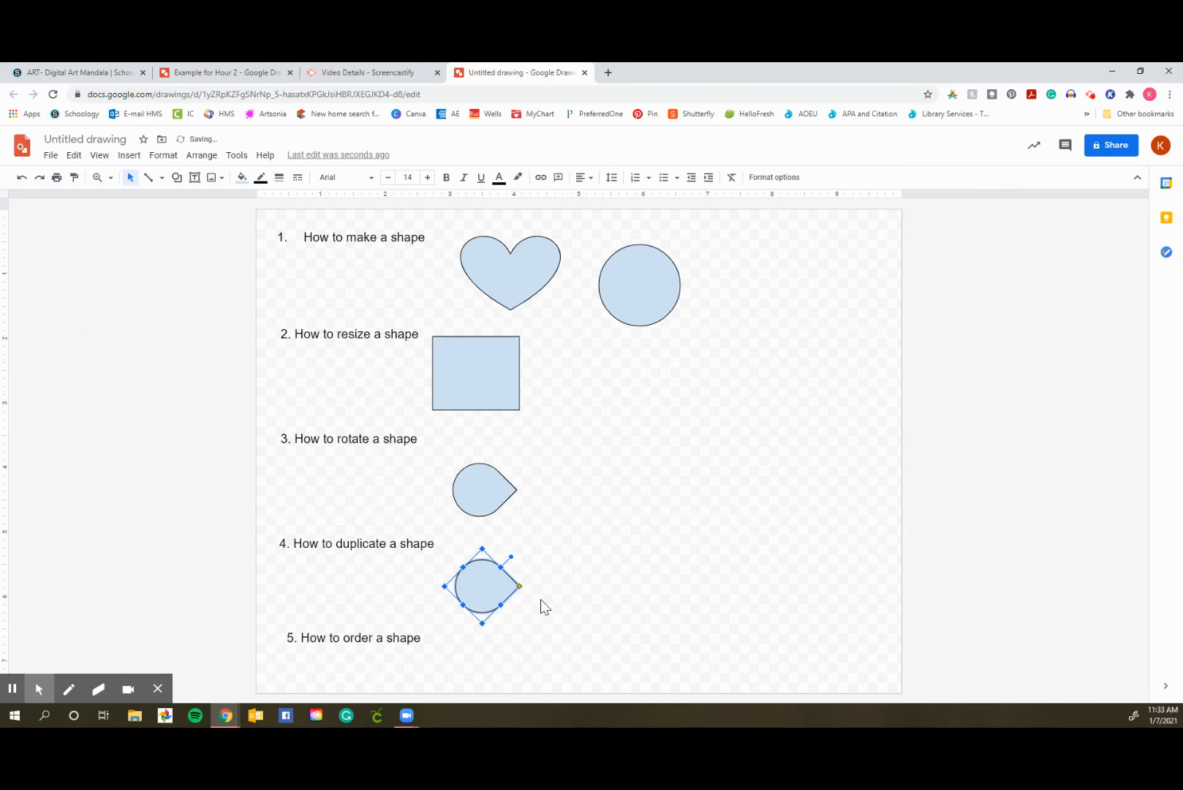
click(579, 578)
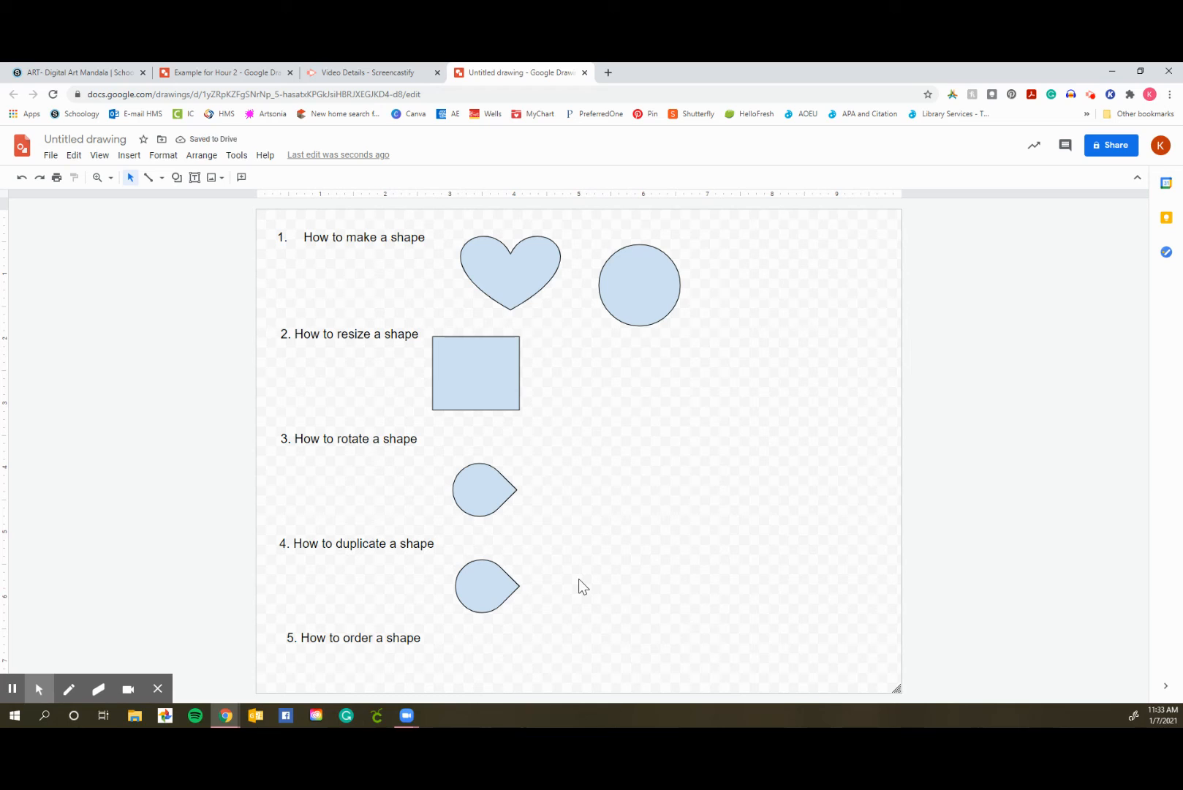
Duplicate the teardrop under the "How to duplicate a shape" heading three times in a row, leaving the copies overlapping
click(489, 582)
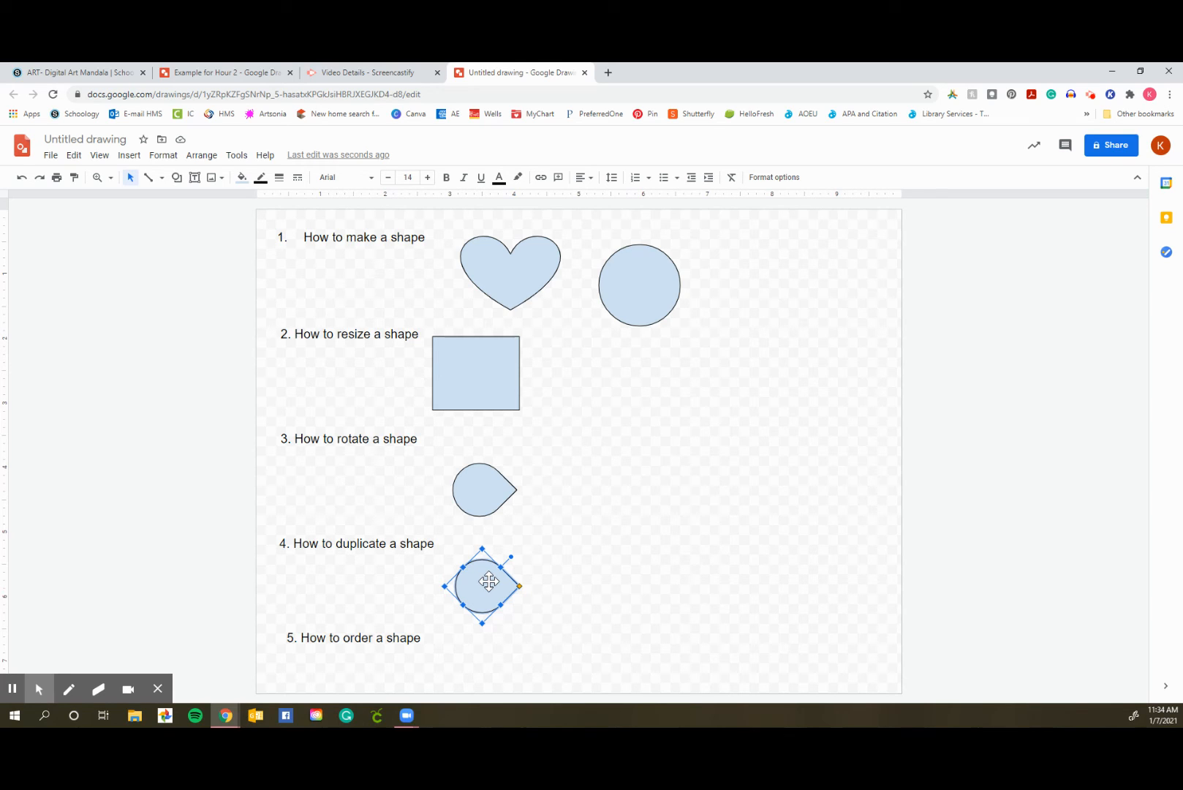
key(ctrl+d)
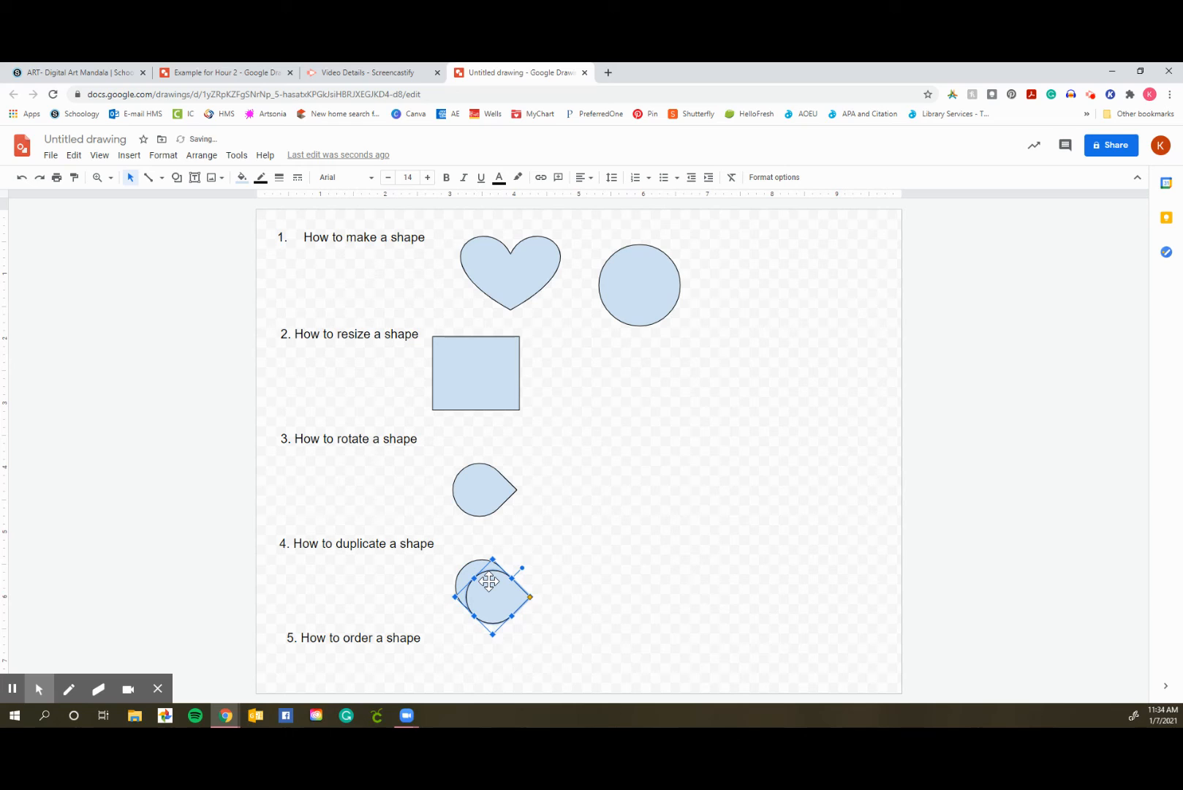
key(ctrl+d)
key(ctrl+d)
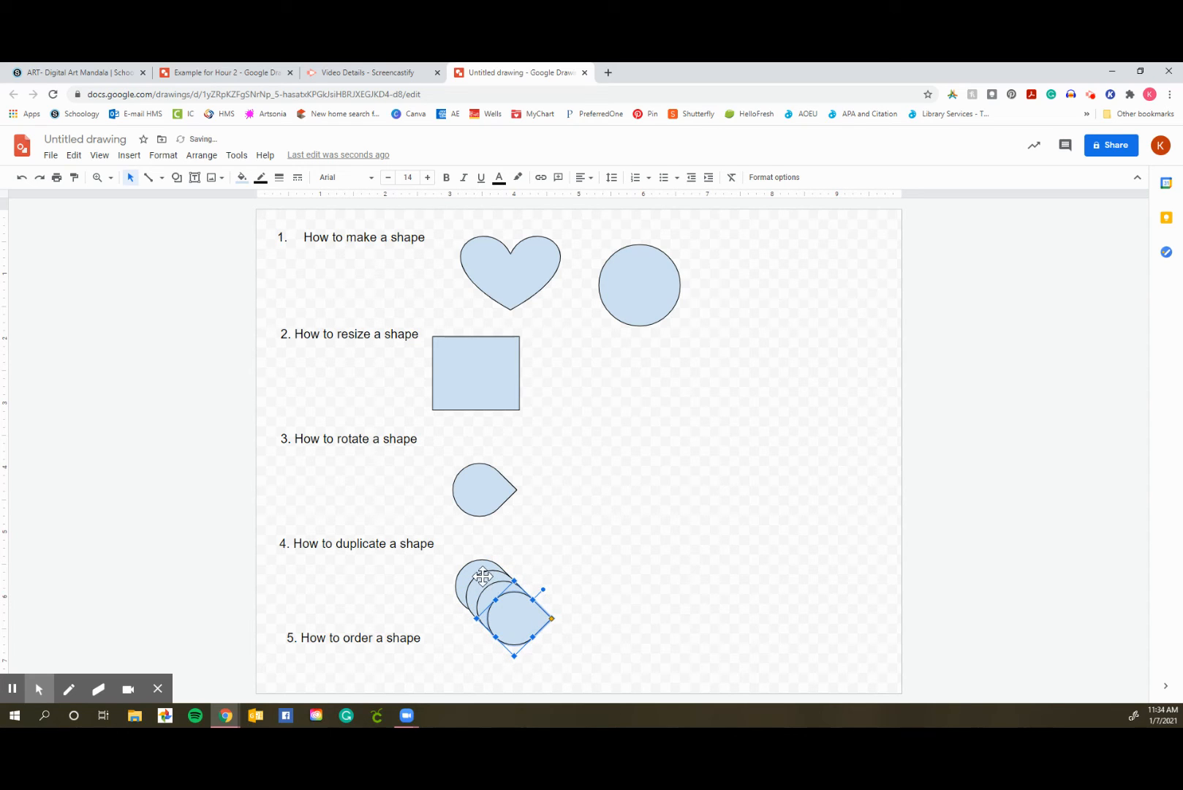
Spread the four stacked teardrops into an overlapping horizontal row to the right of the "How to duplicate a shape" heading
drag(523, 621, 643, 576)
drag(495, 589, 611, 569)
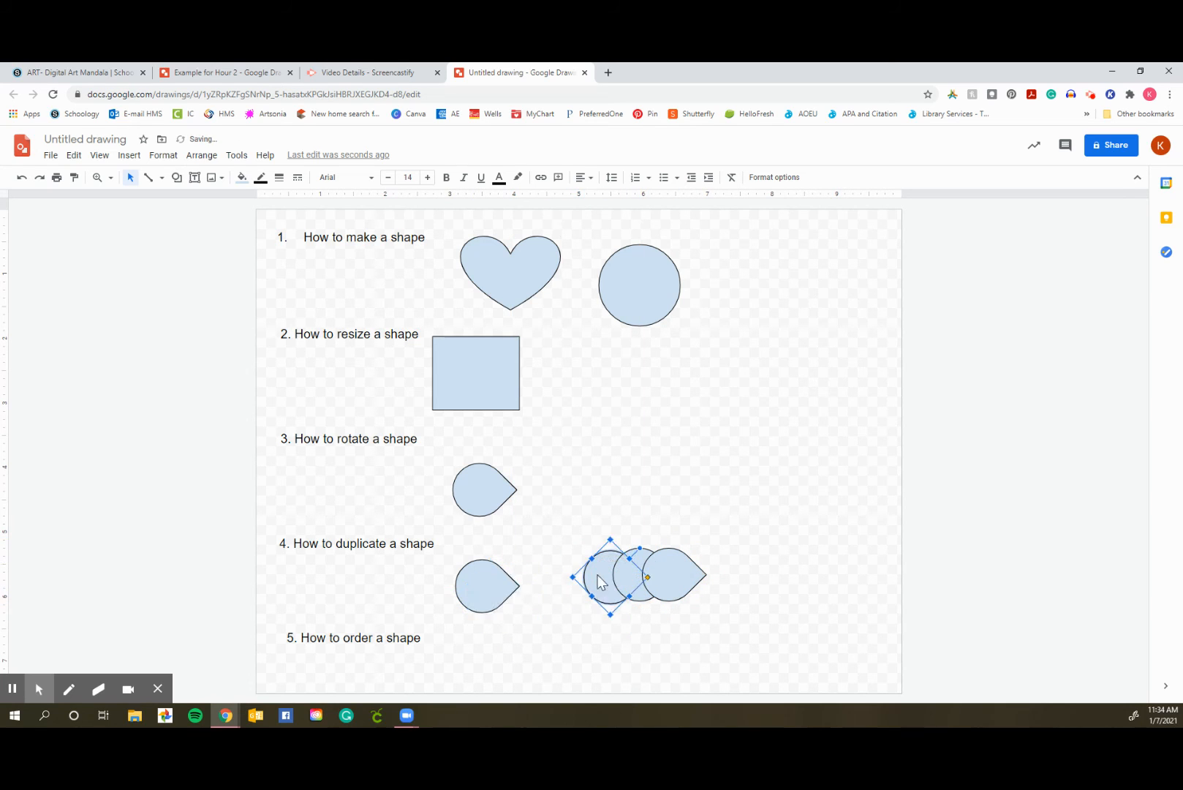
drag(484, 581, 585, 575)
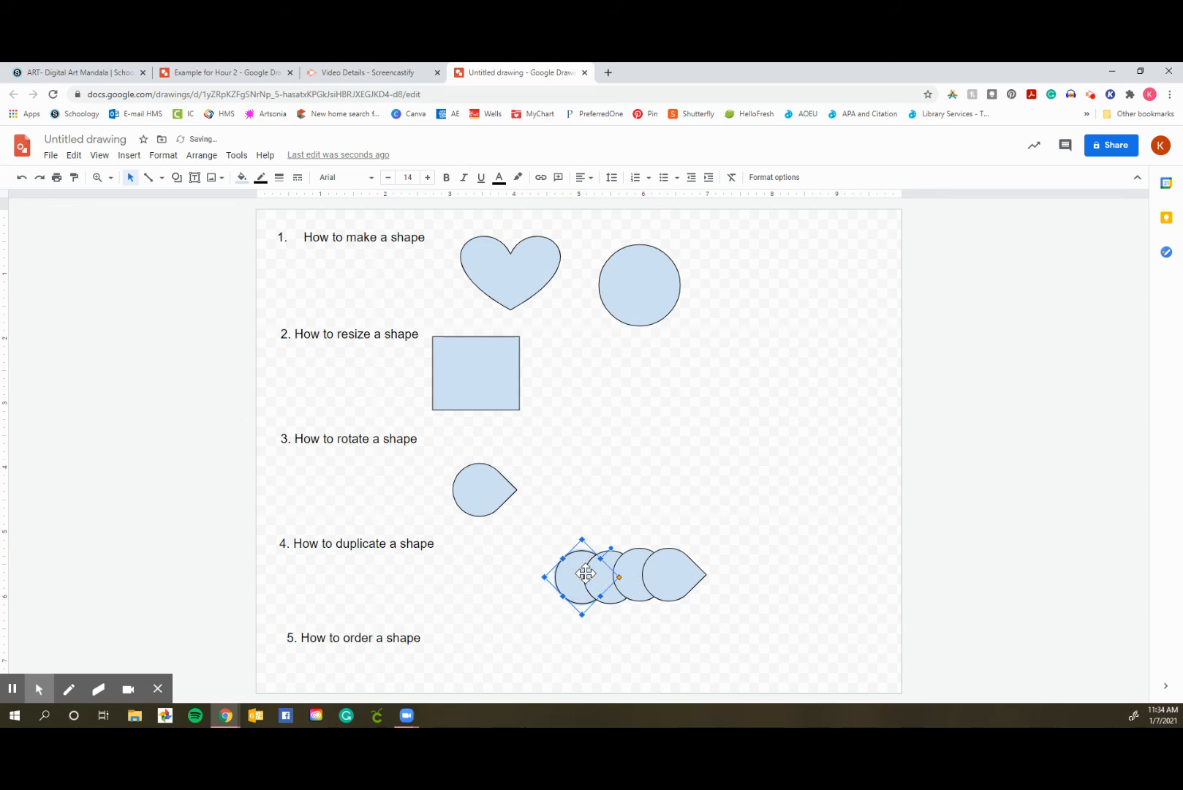
click(447, 620)
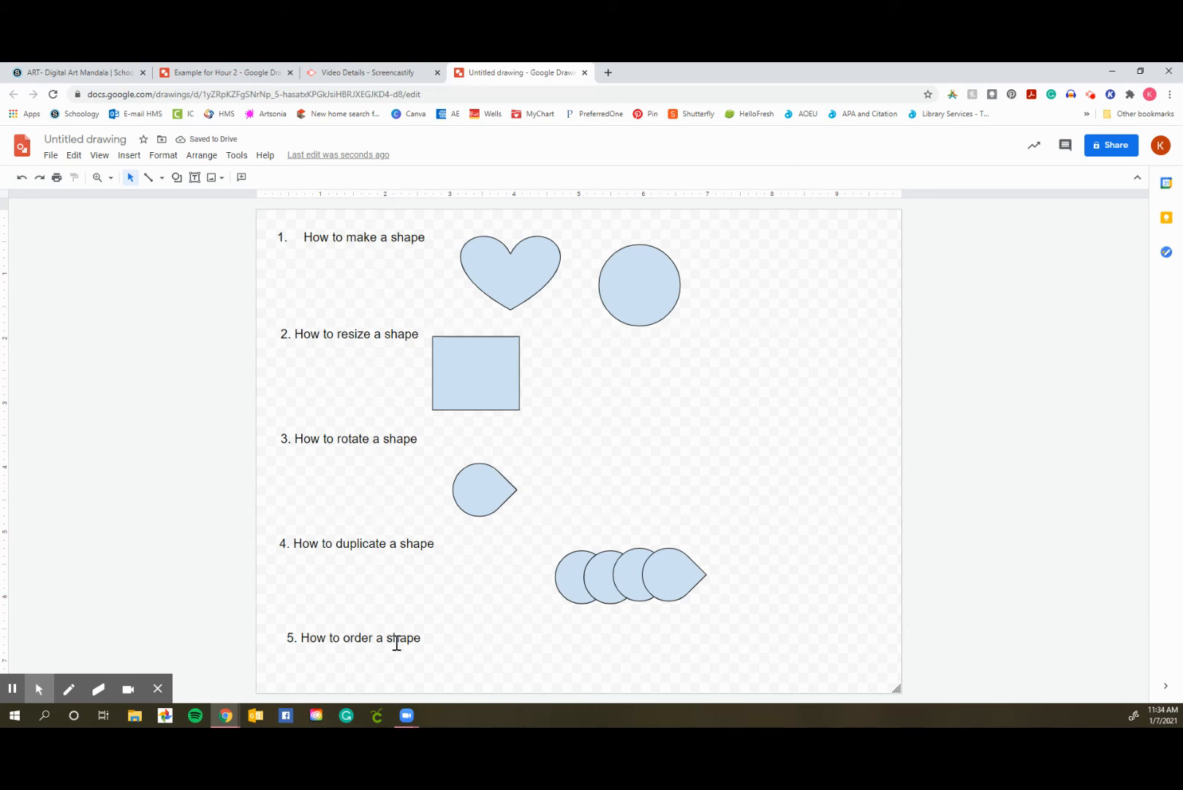
Duplicate the row of four teardrops and place the copies overlapping its left end, extending the row leftward
drag(536, 562, 553, 583)
key(ctrl+d)
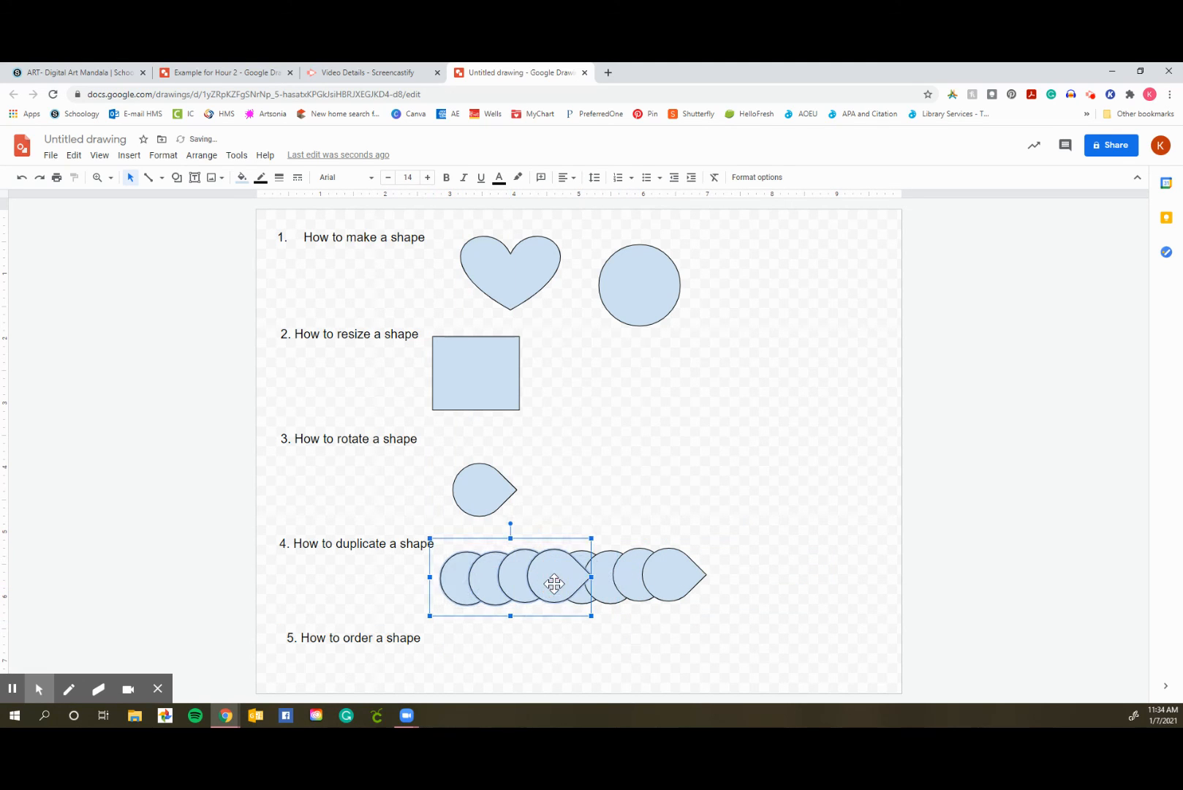
click(685, 643)
Send the four leftmost teardrops in the row to the back, behind the original four
click(554, 563)
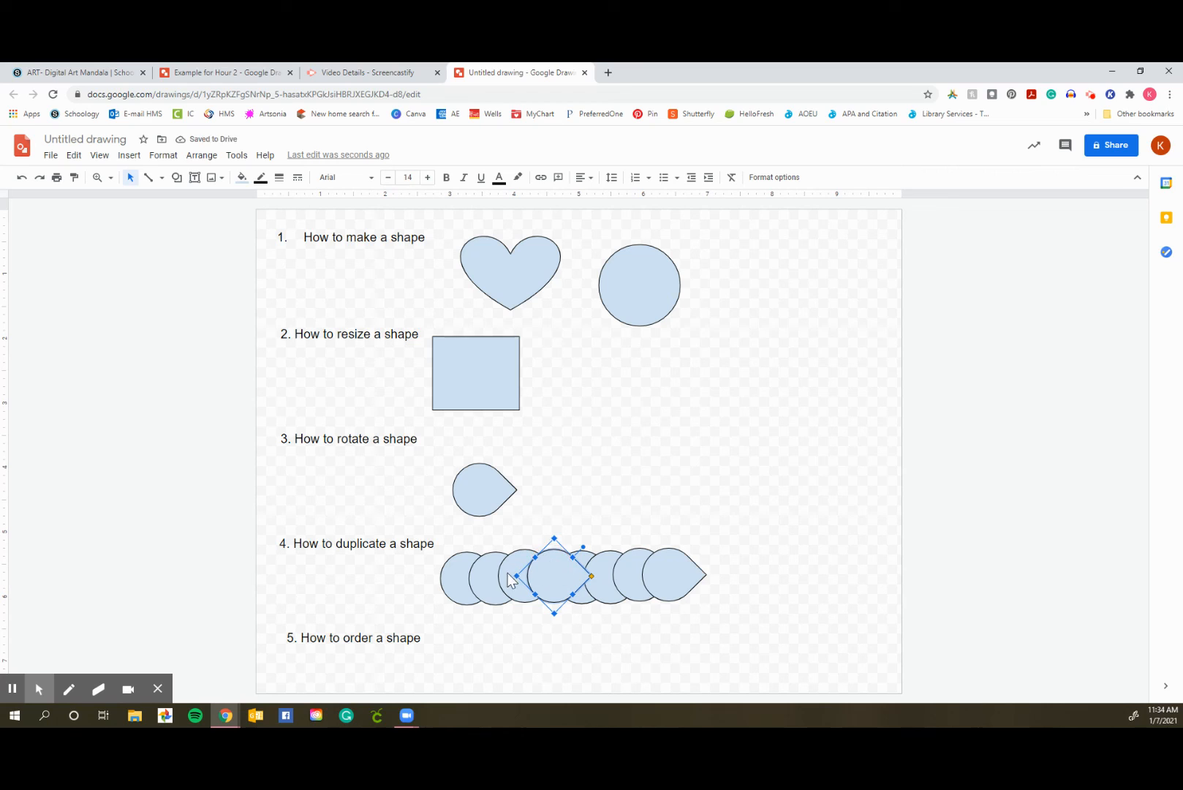
click(507, 577)
click(577, 583)
click(498, 585)
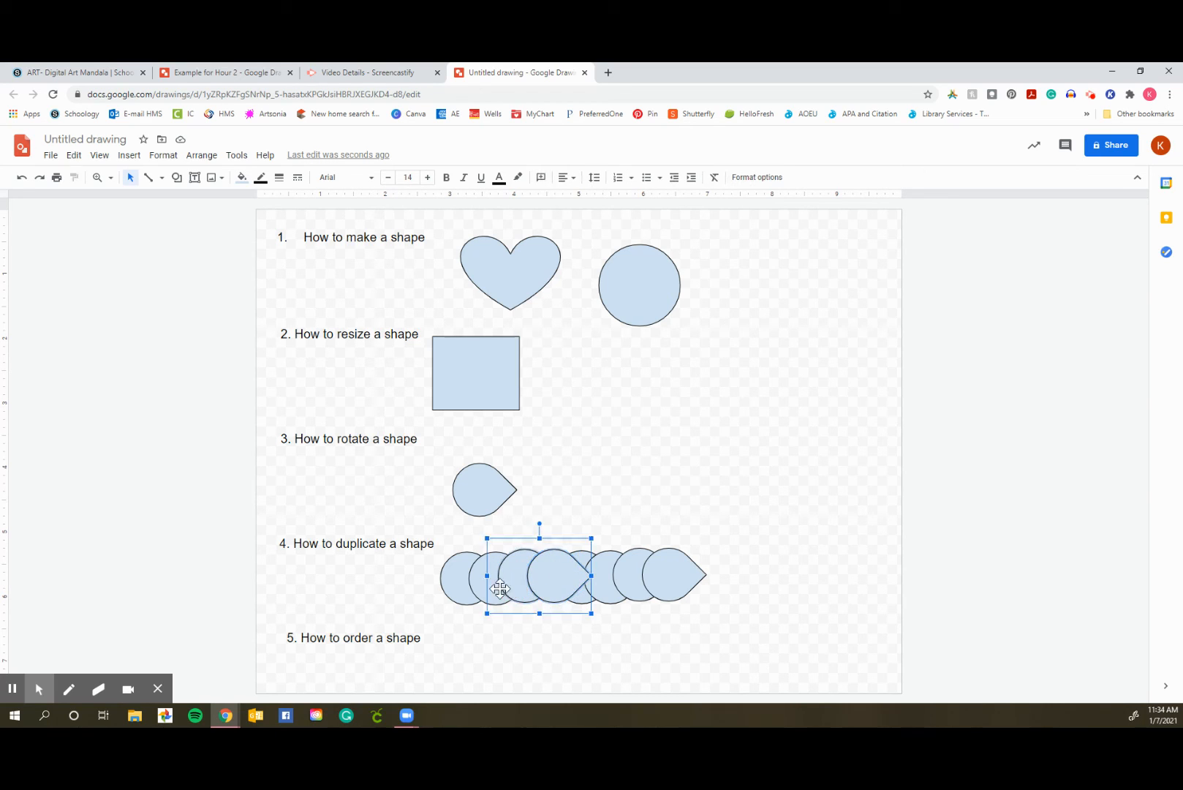
click(480, 586)
click(452, 585)
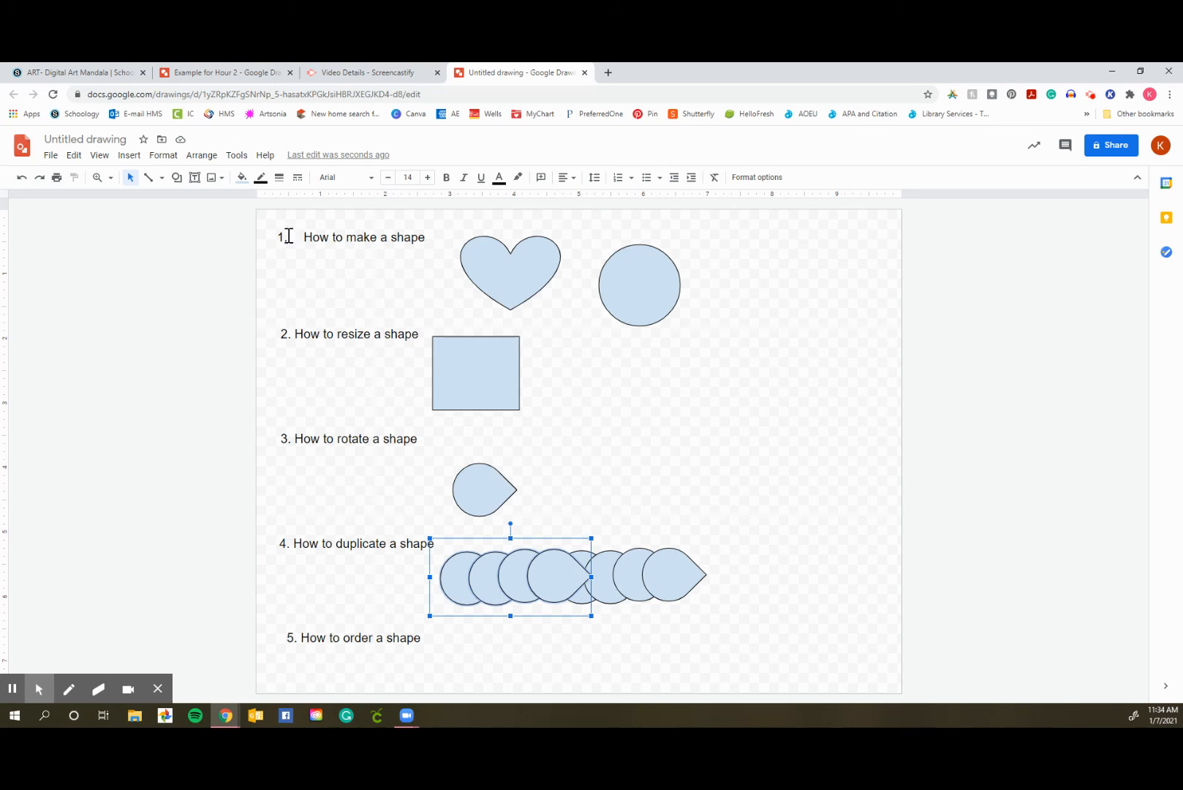
click(199, 157)
mouse_move(252, 186)
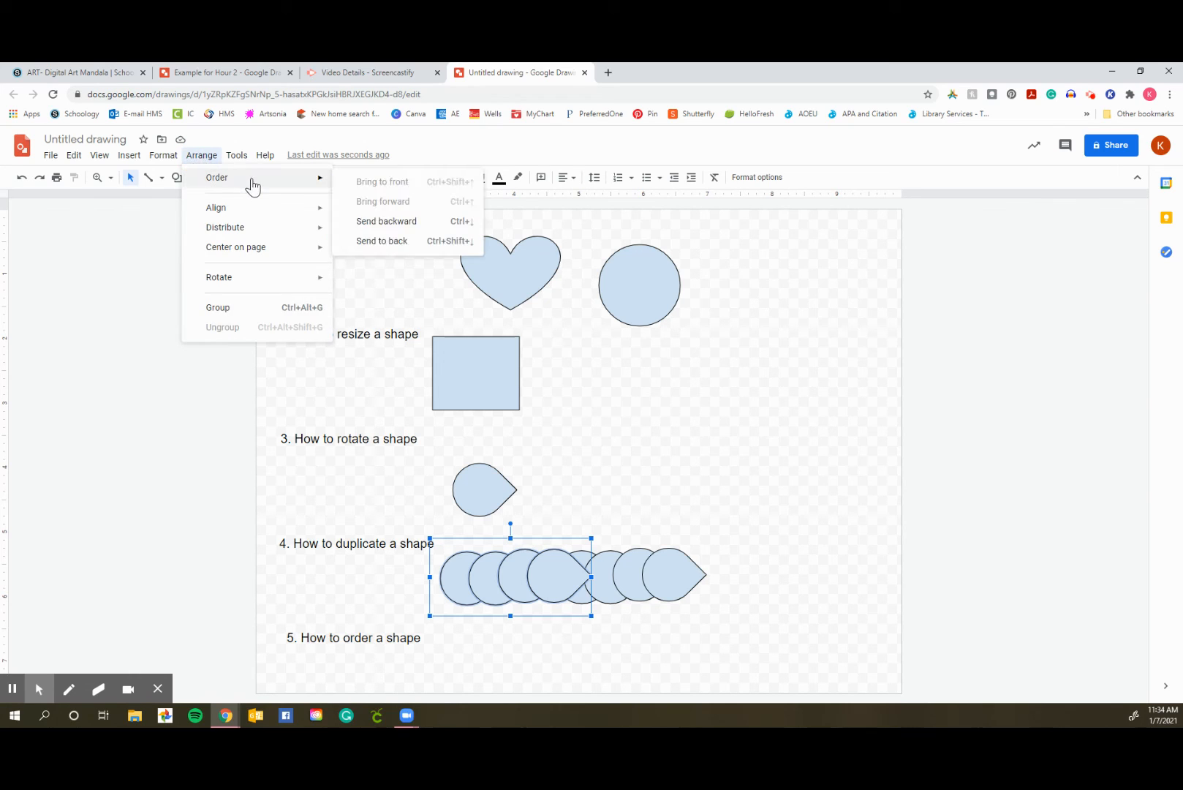
click(400, 242)
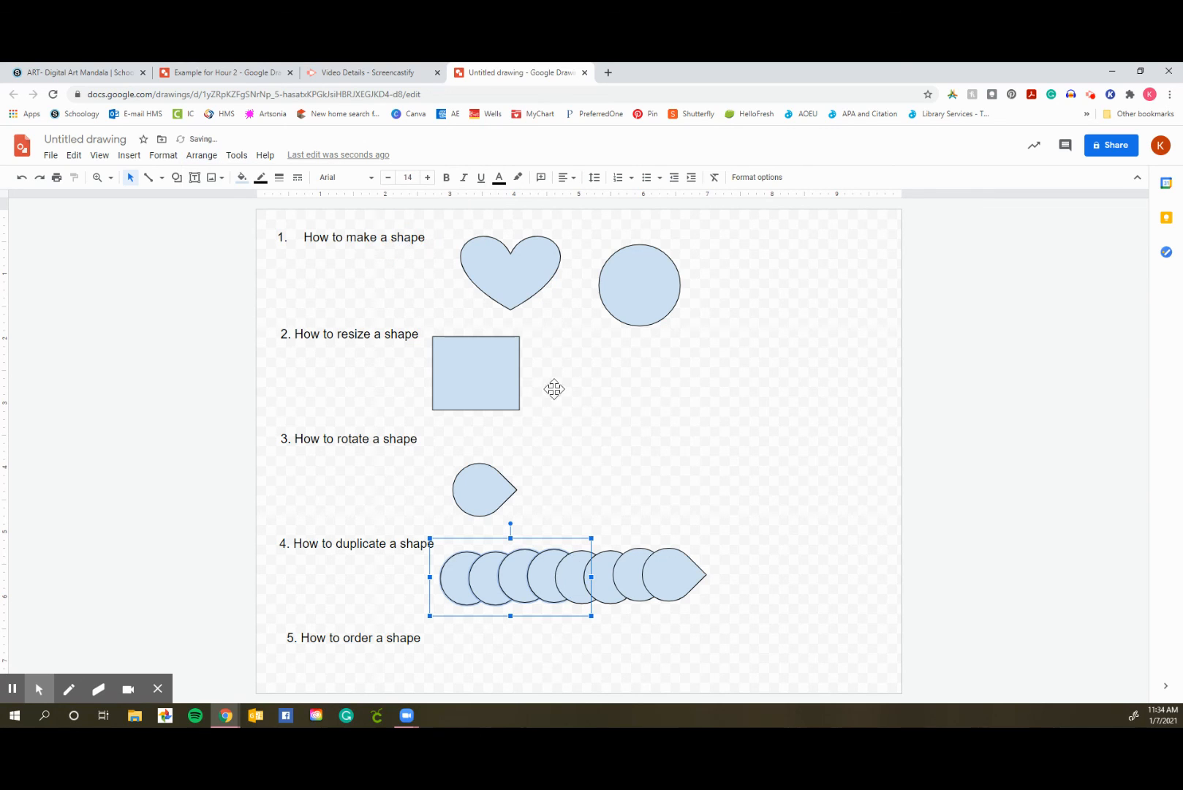
click(709, 635)
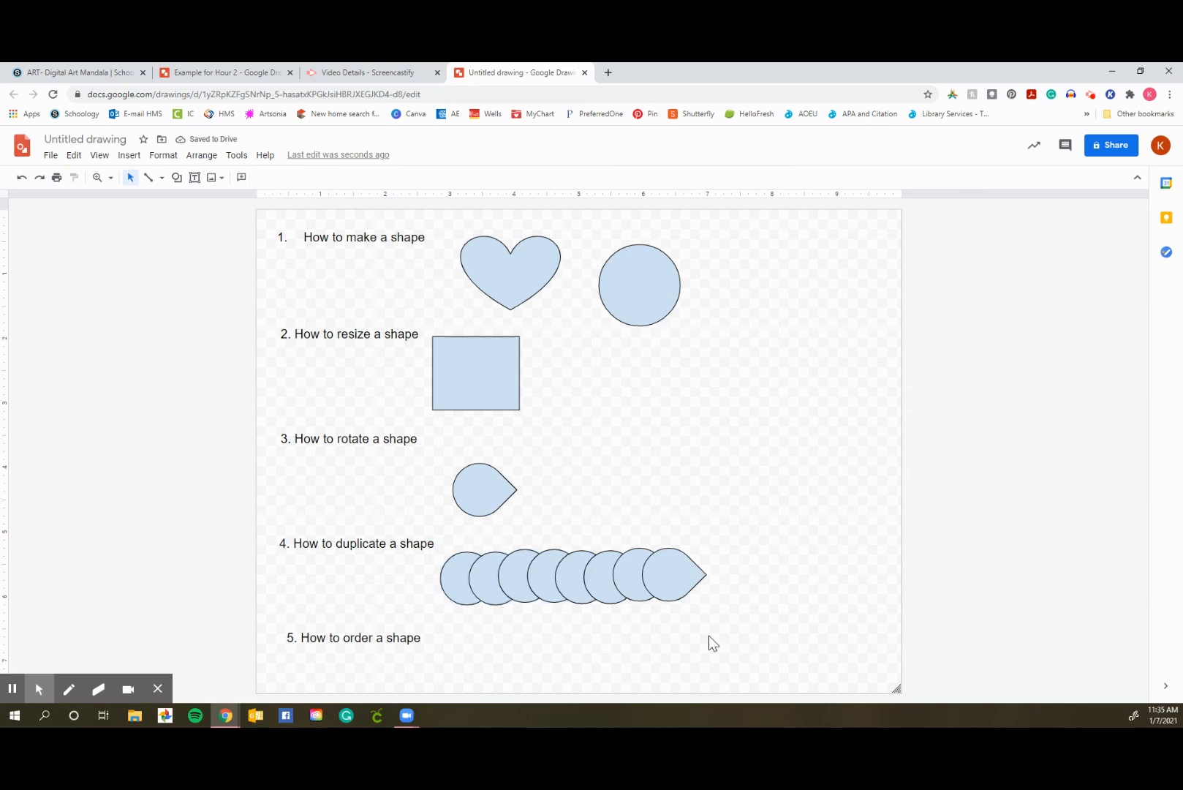
Bring the fifth teardrop from the left in the row forward one level
click(572, 586)
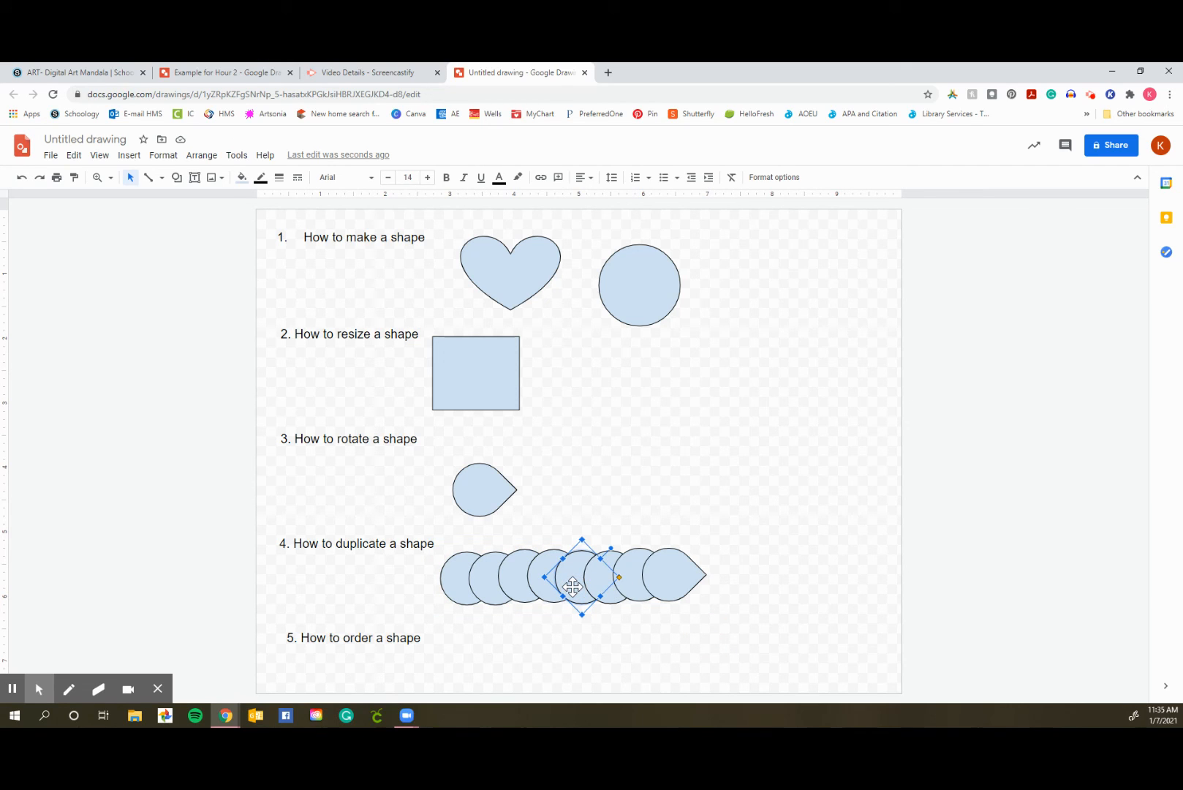
click(207, 161)
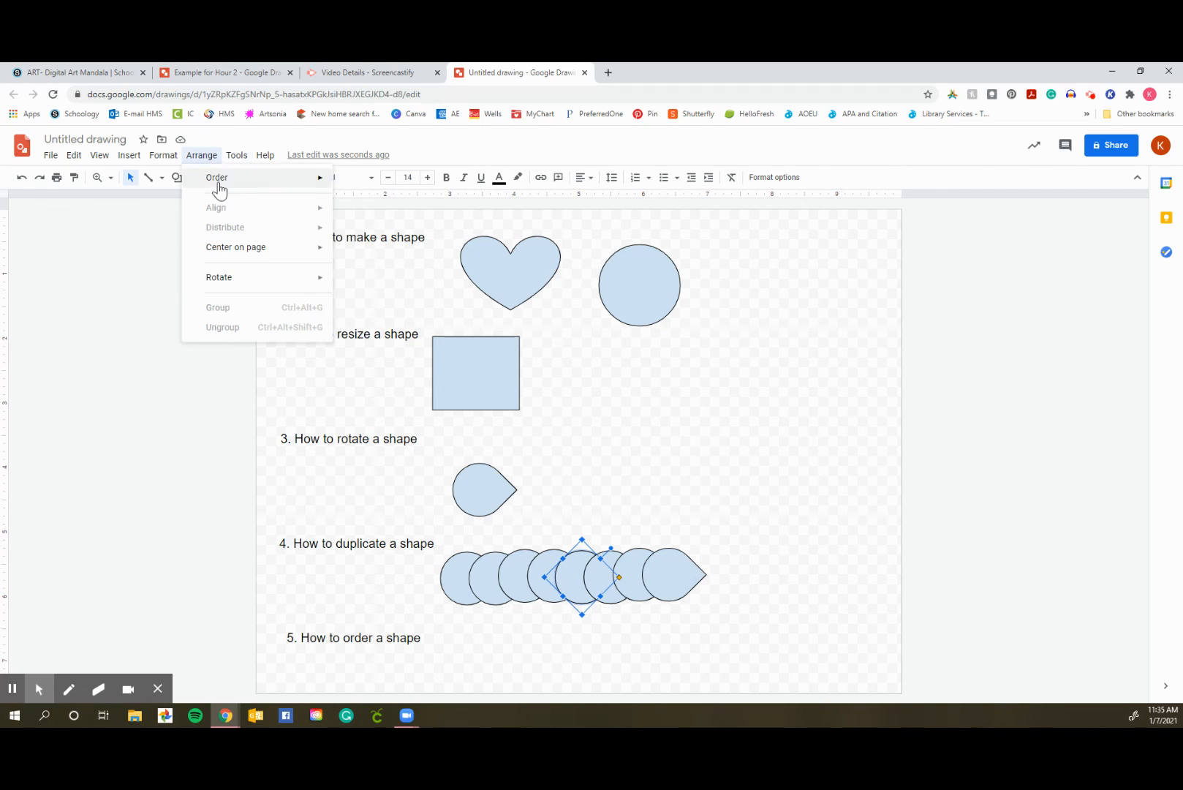
mouse_move(226, 190)
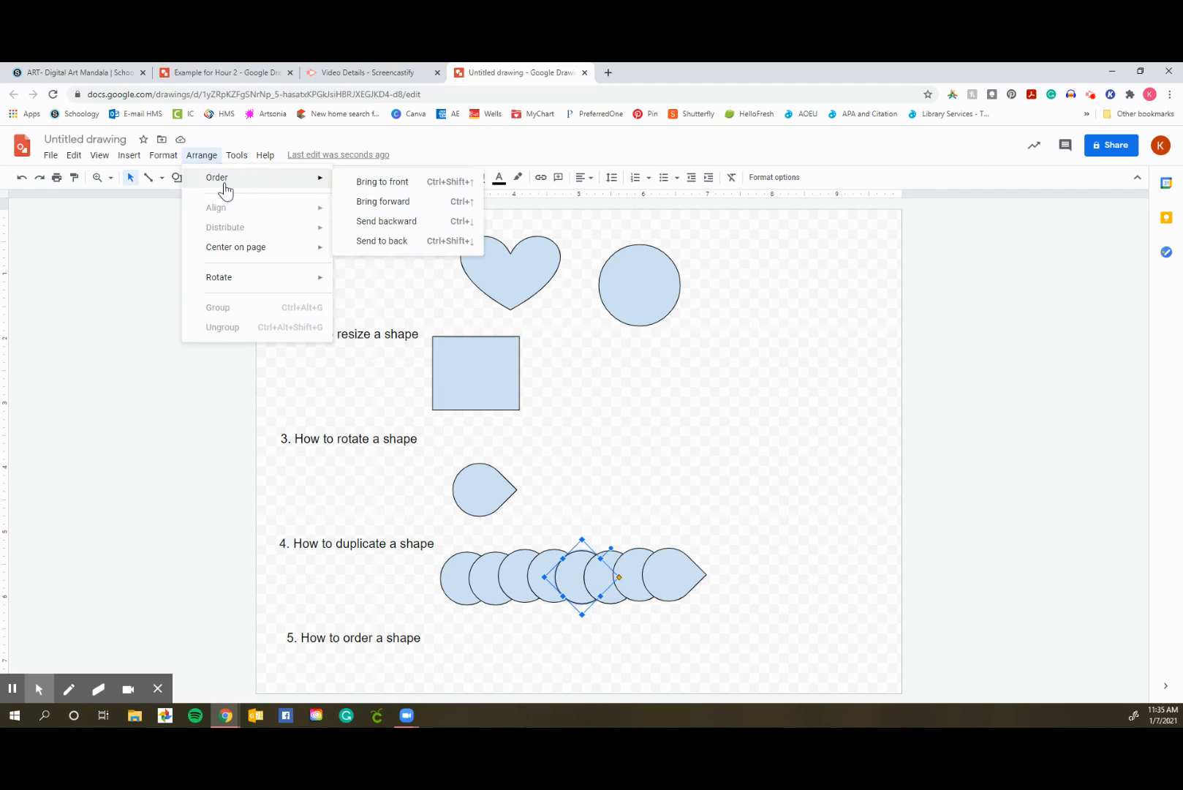
click(389, 200)
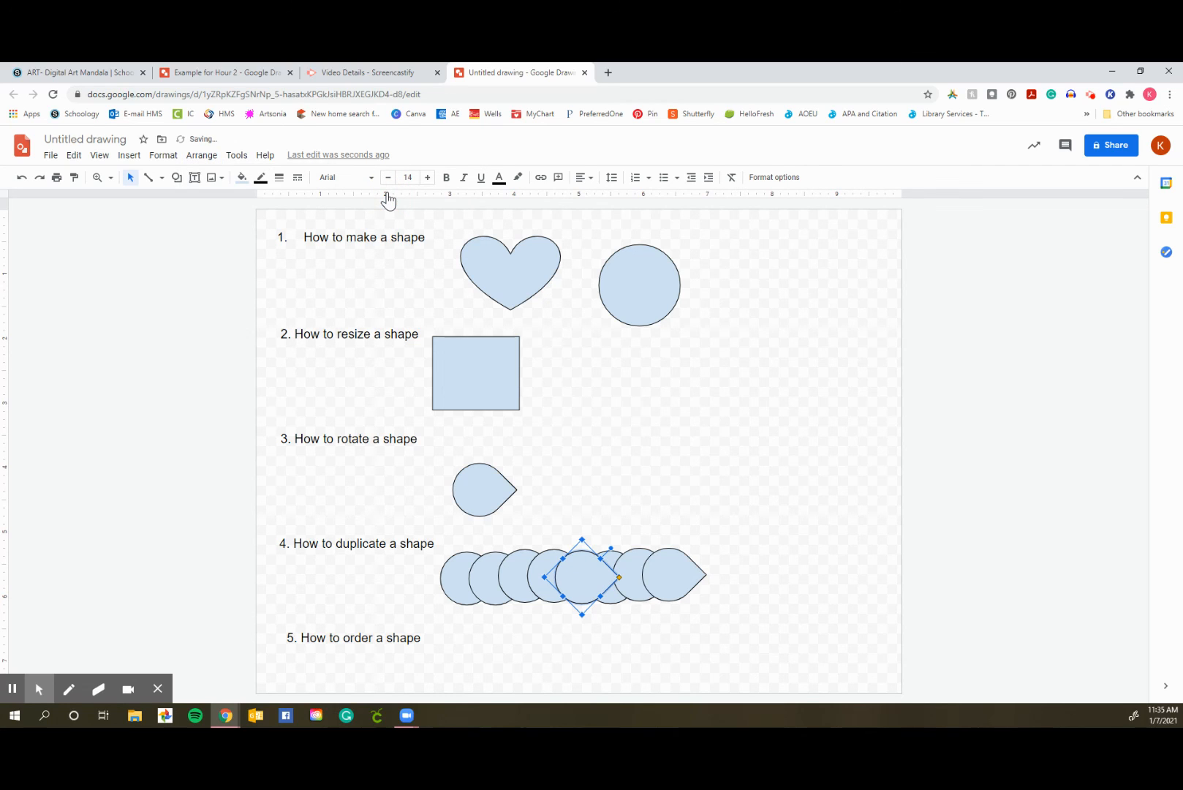
click(750, 612)
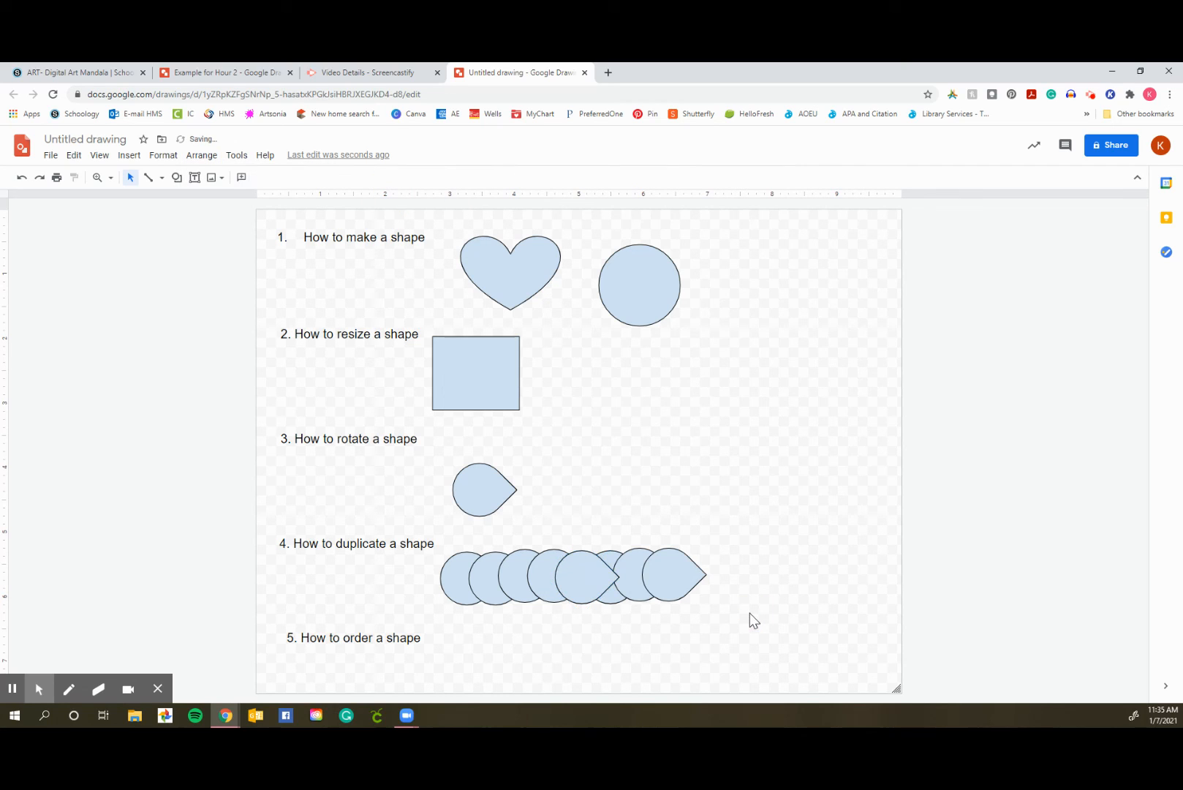
Bring the third teardrop from the left forward so it sits in front of the fourth
click(517, 576)
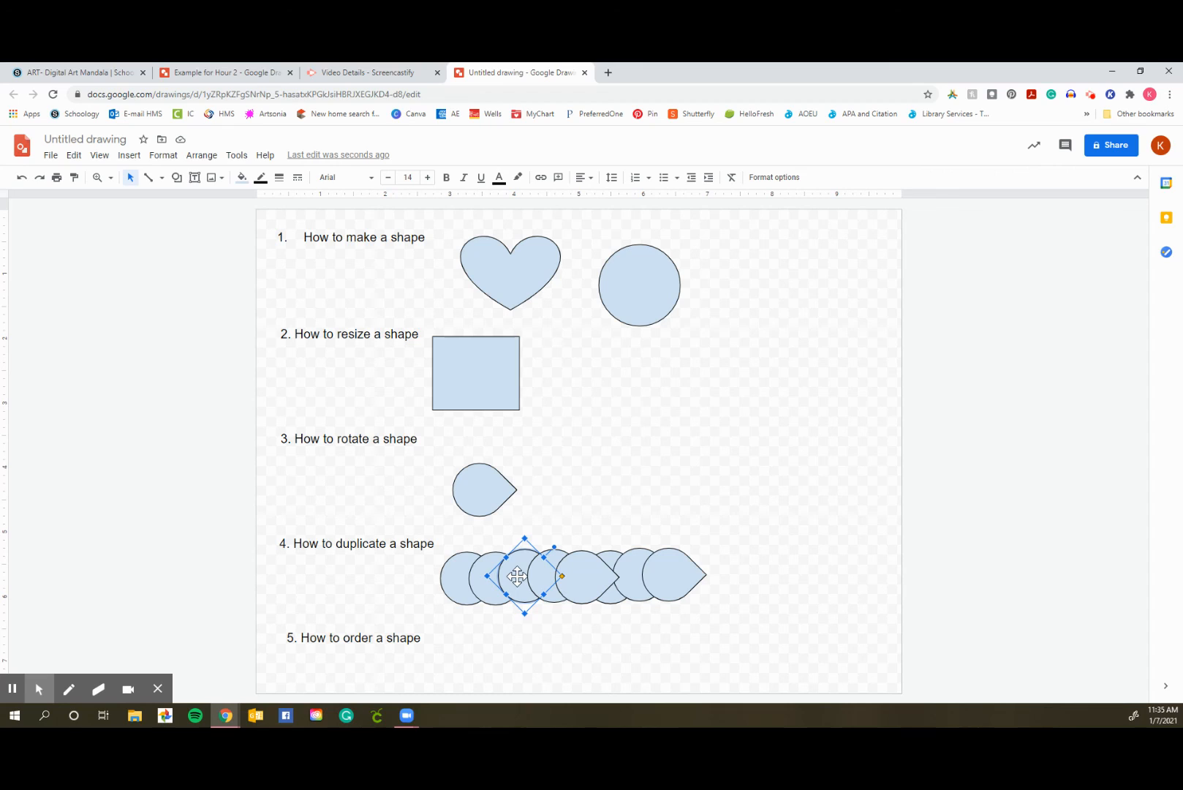
drag(517, 576, 517, 576)
click(673, 676)
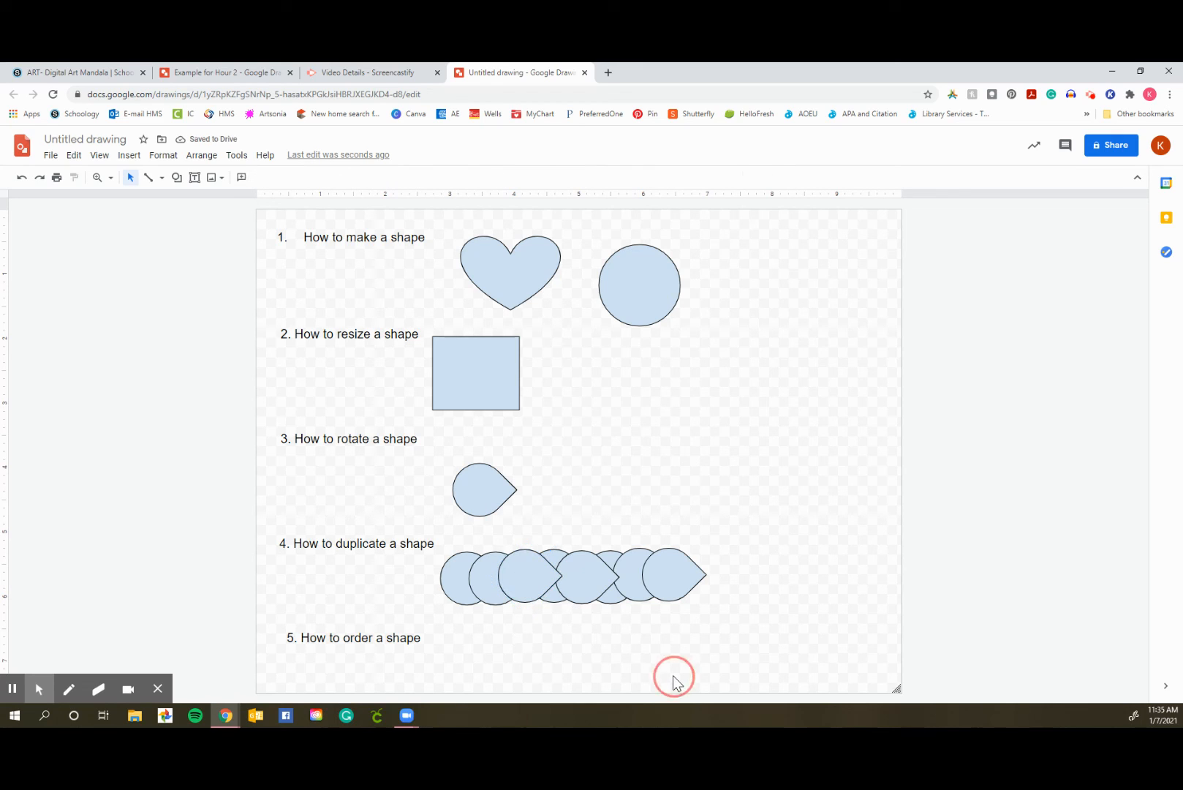
Send the third teardrop from the left backward two levels, behind the second one
click(538, 581)
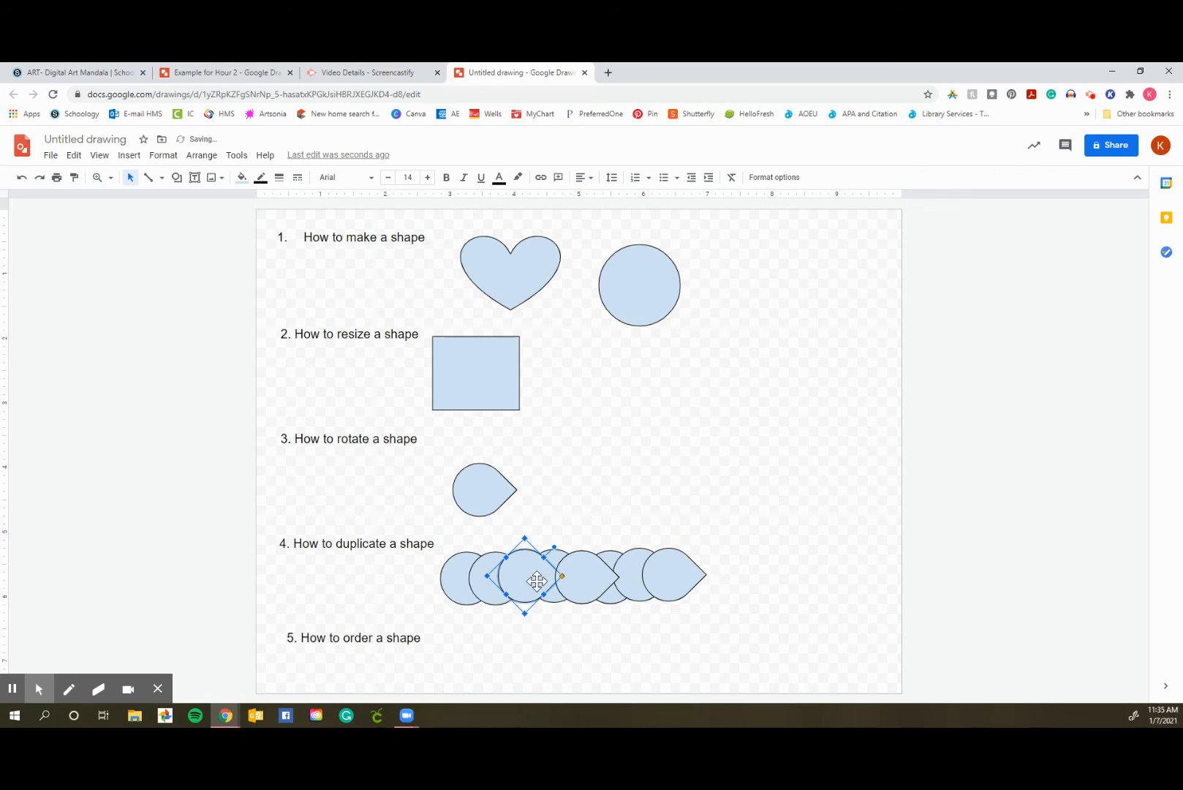
key(ctrl+Down)
key(ctrl+Down)
click(576, 647)
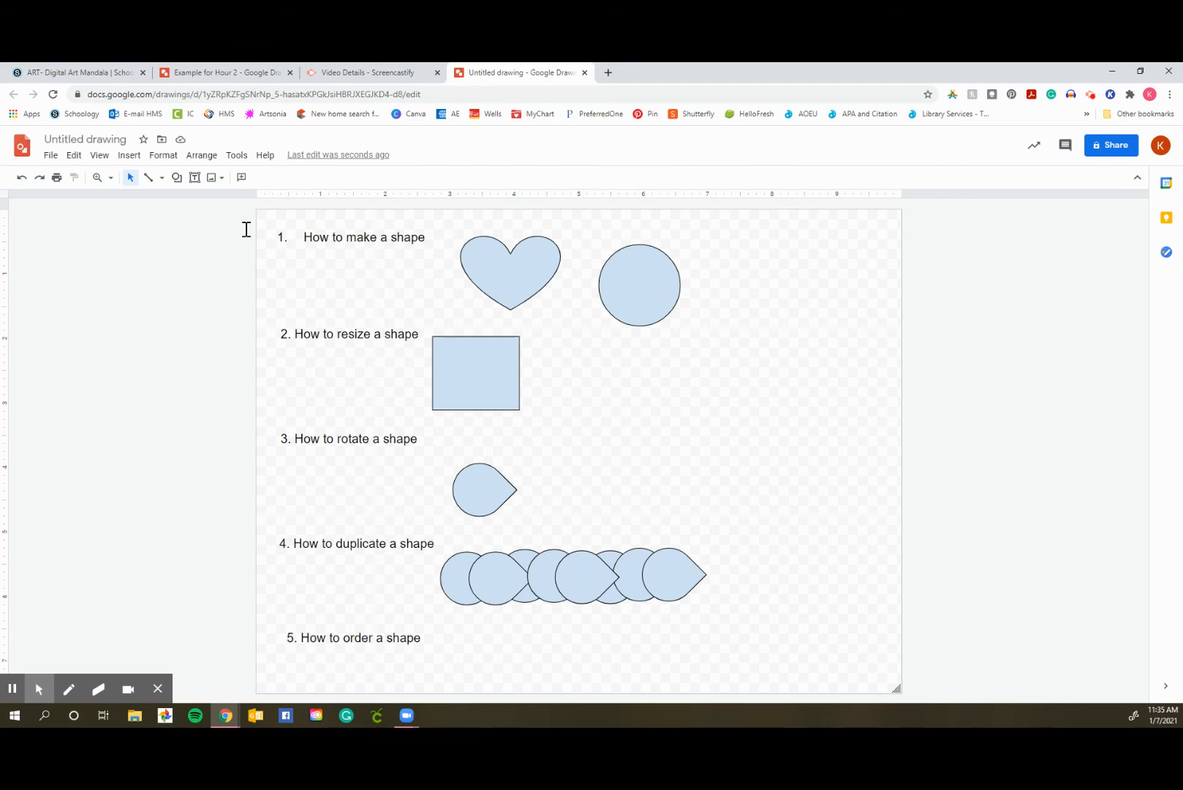
Select the fourth teardrop from the left in the overlapping row
click(201, 156)
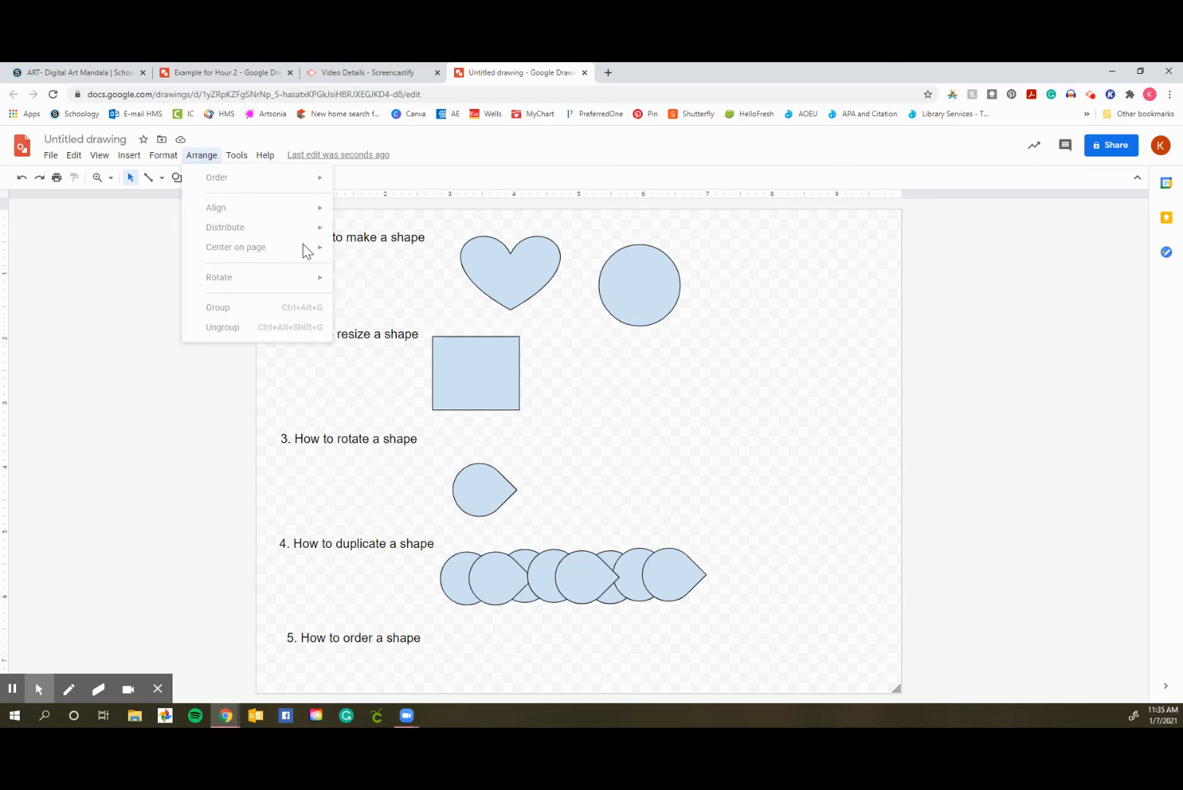
click(522, 571)
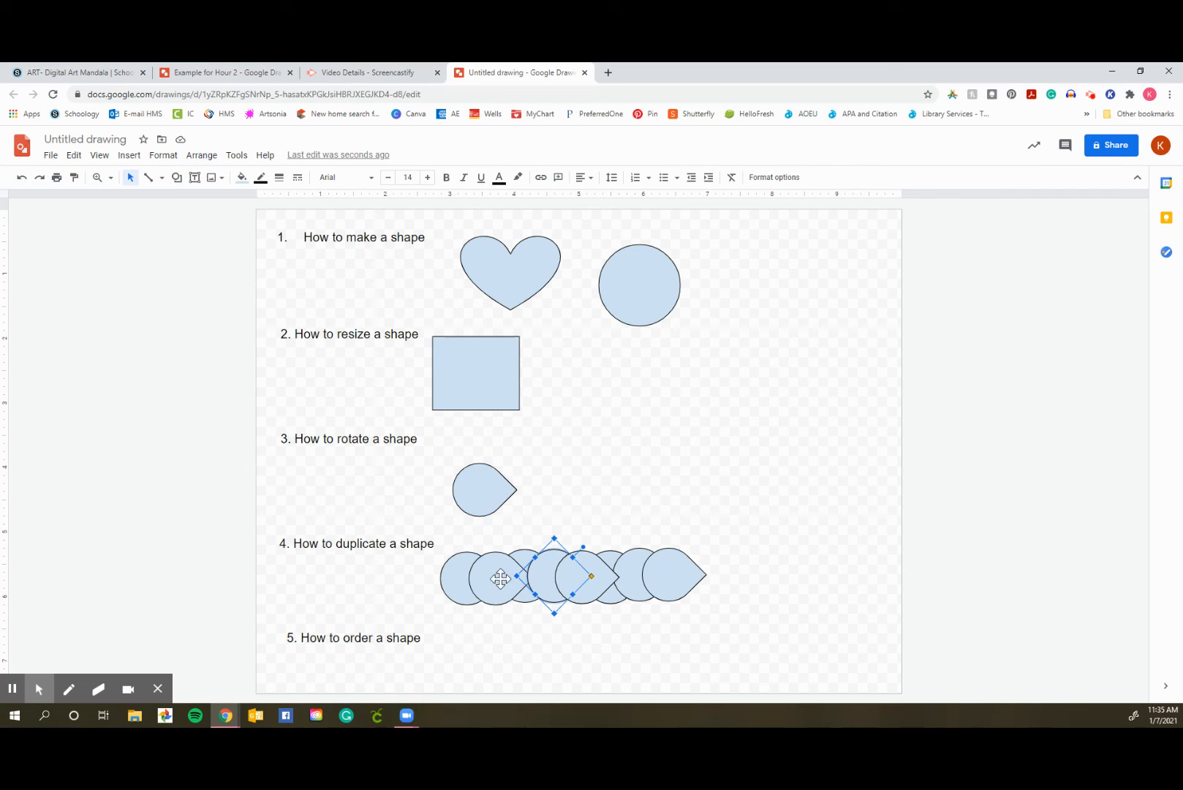